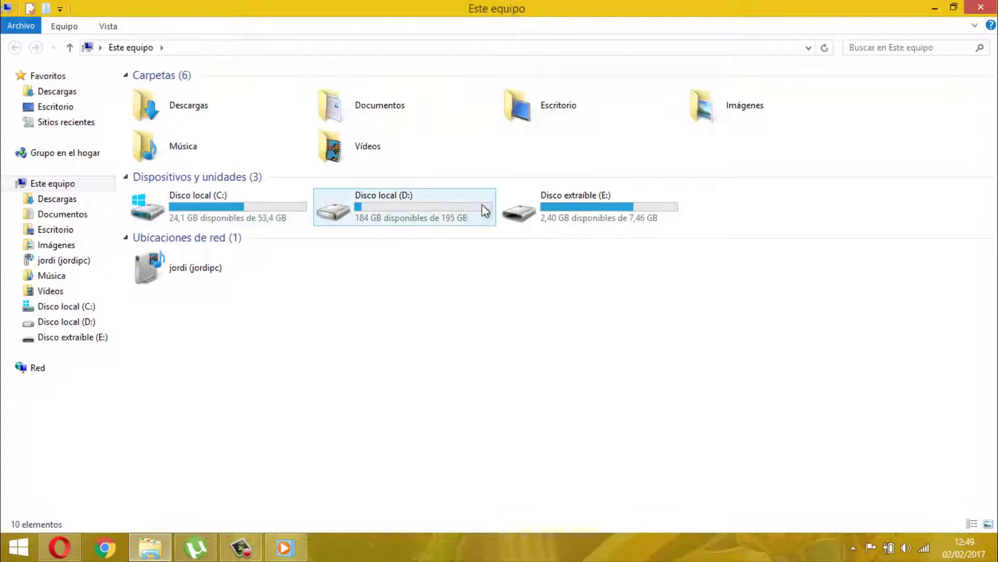
Open the removable drive E:, look through its contents for shortcut files and refresh the folder view.
{"action": "double_click", "coordinate": [555, 201]}
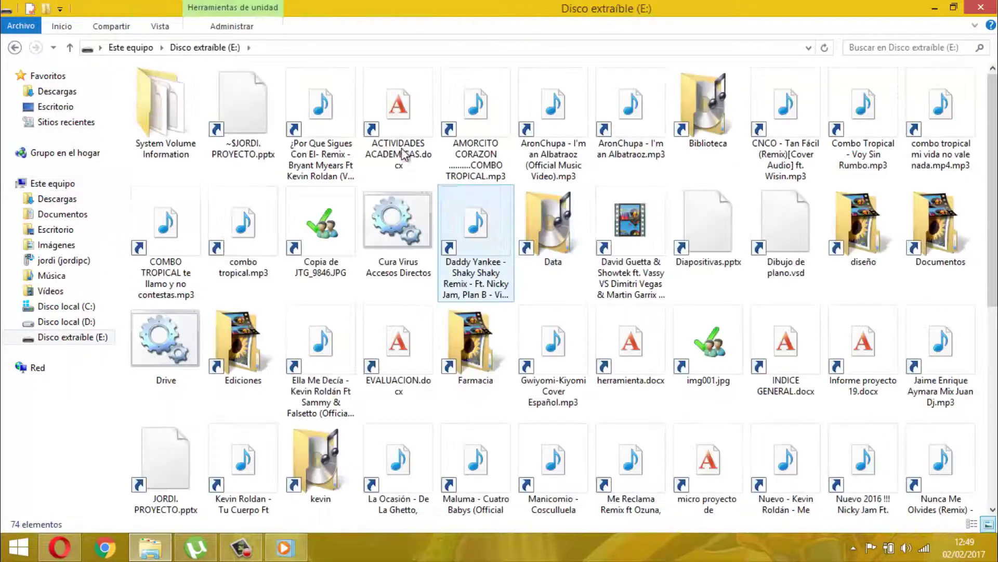
{"action": "left_click_drag", "start_coordinate": [298, 161], "coordinate": [877, 236]}
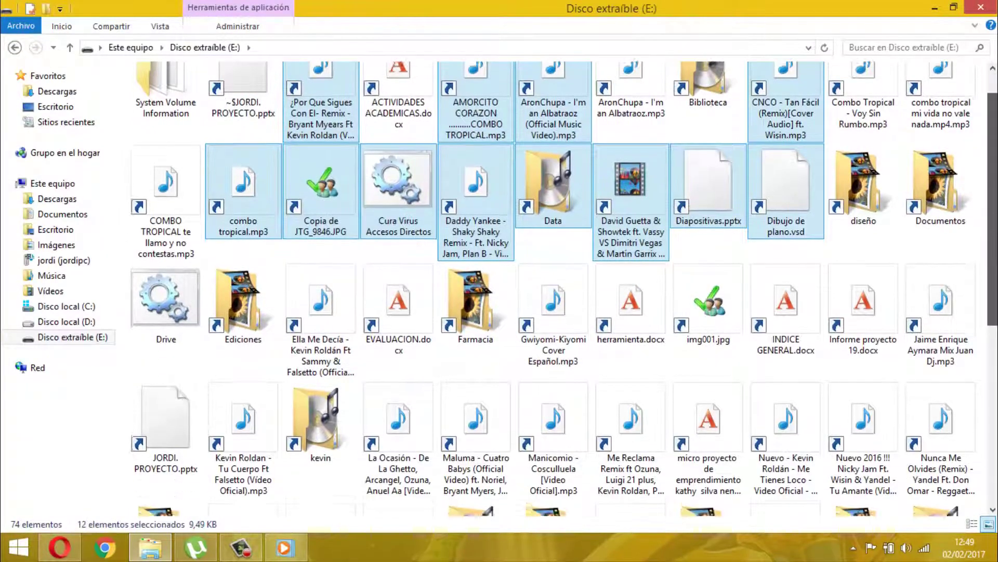
{"action": "left_click", "coordinate": [770, 414]}
{"action": "scroll", "coordinate": [769, 414], "scroll_direction": "down", "scroll_amount": 5}
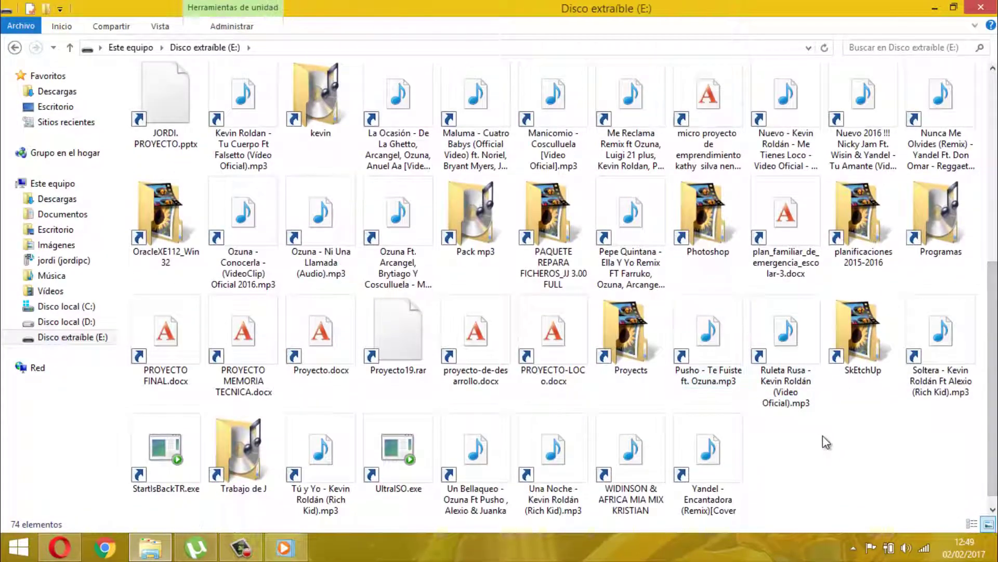
{"action": "right_click", "coordinate": [823, 437]}
{"action": "left_click", "coordinate": [834, 248]}
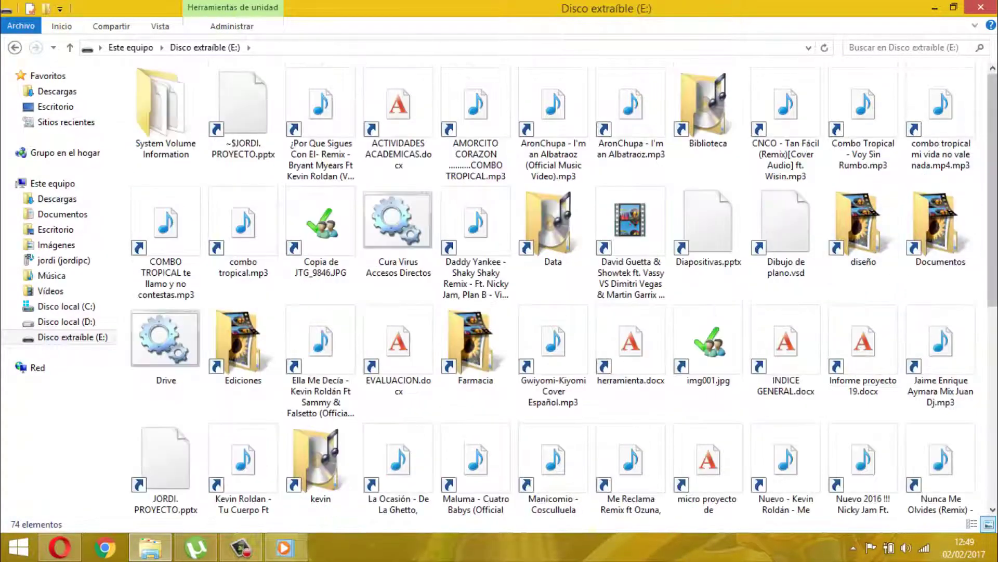
From Este equipo, turn off hiding of protected operating system files in the folder options and confirm the change.
{"action": "left_click", "coordinate": [58, 183]}
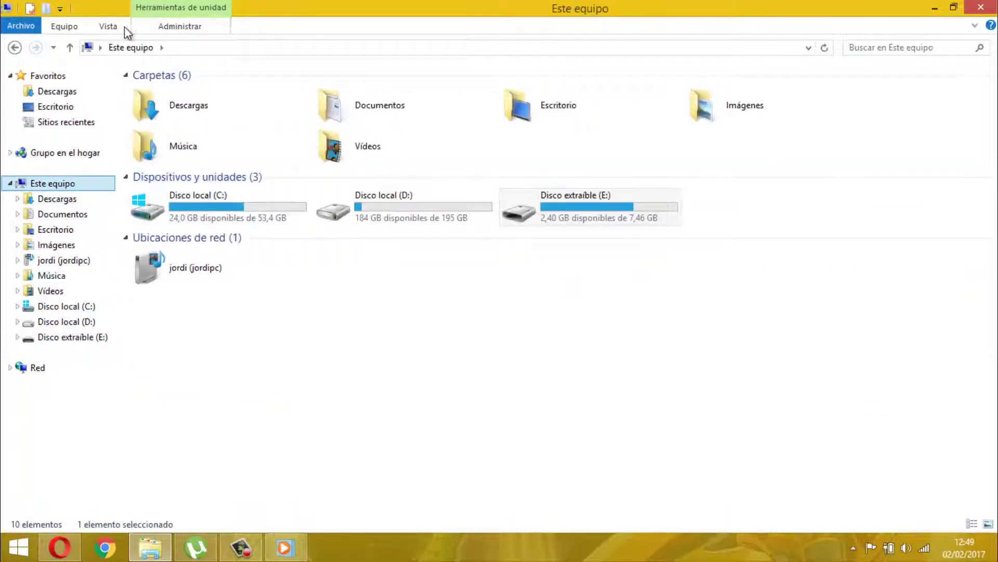
{"action": "left_click", "coordinate": [109, 27]}
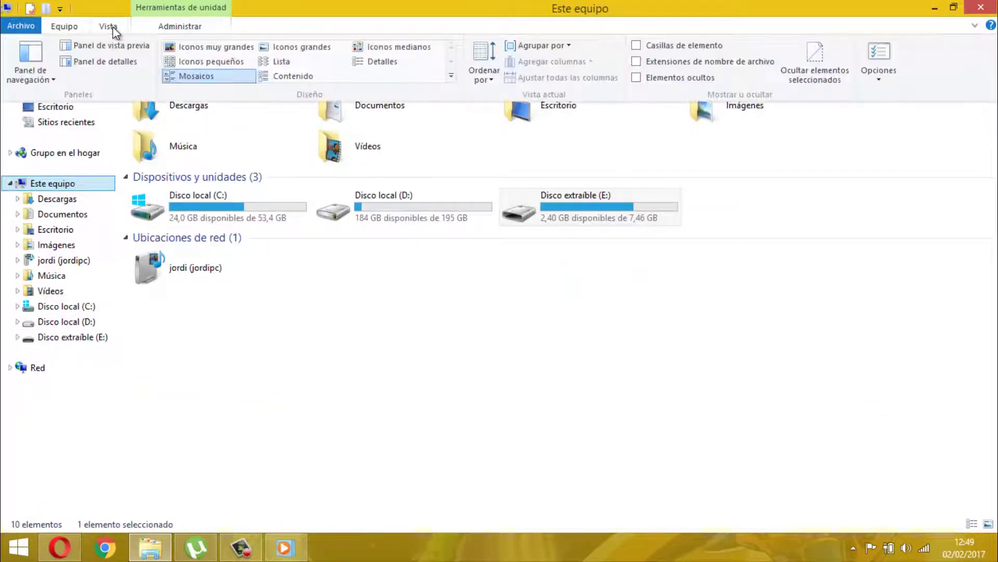
{"action": "left_click", "coordinate": [878, 75]}
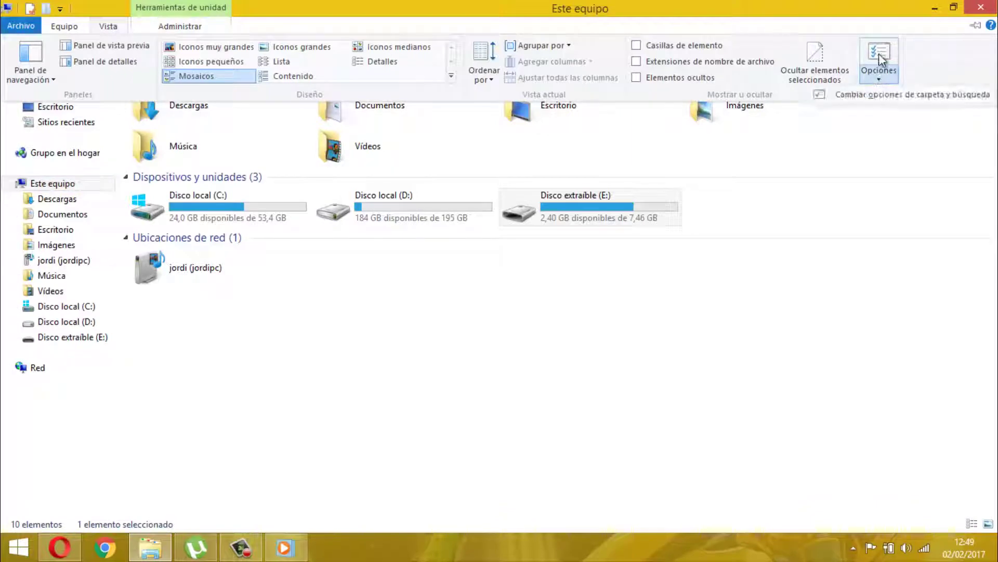
{"action": "left_click", "coordinate": [879, 54]}
{"action": "left_click", "coordinate": [72, 110]}
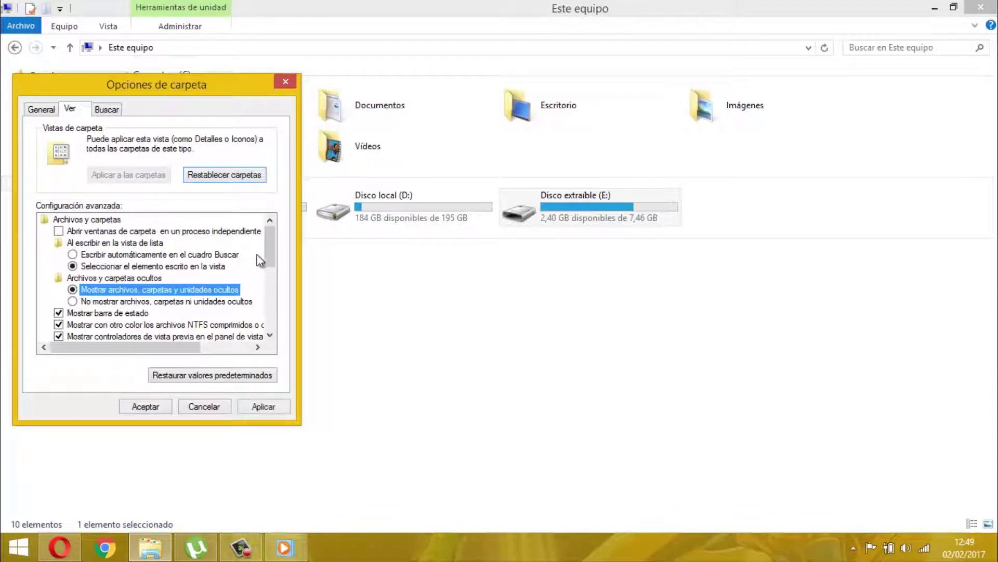
{"action": "left_click_drag", "start_coordinate": [269, 256], "coordinate": [261, 318]}
{"action": "left_click", "coordinate": [59, 254]}
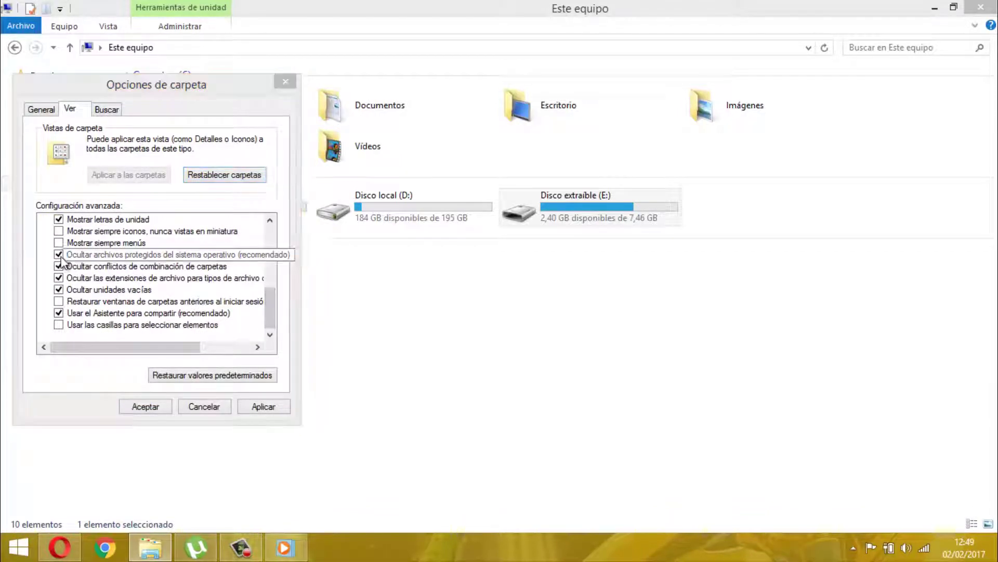
{"action": "left_click", "coordinate": [599, 294]}
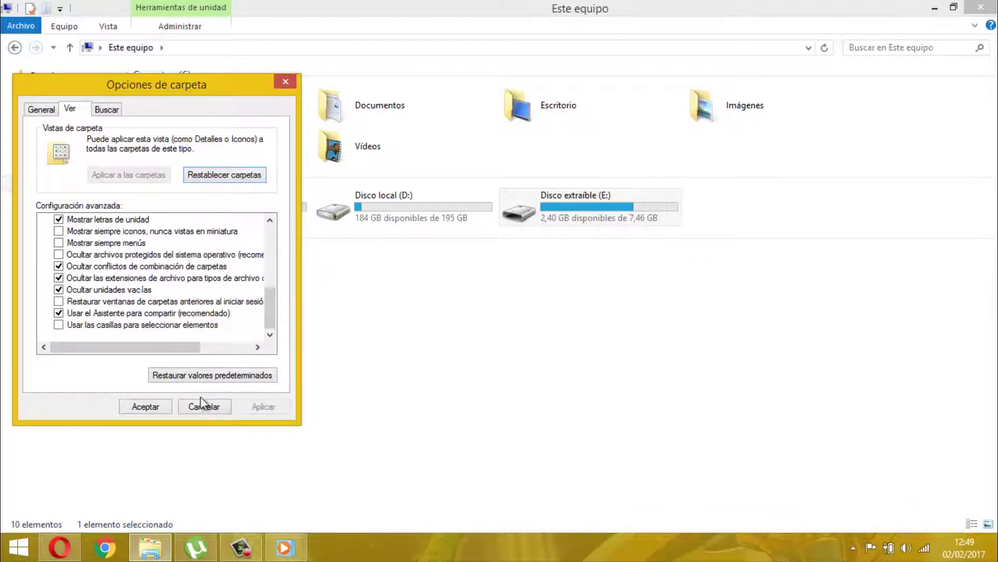
{"action": "left_click", "coordinate": [165, 405]}
Open drive C: and navigate through Usuarios and the user's profile folder to AppData\Roaming.
{"action": "left_click", "coordinate": [249, 211]}
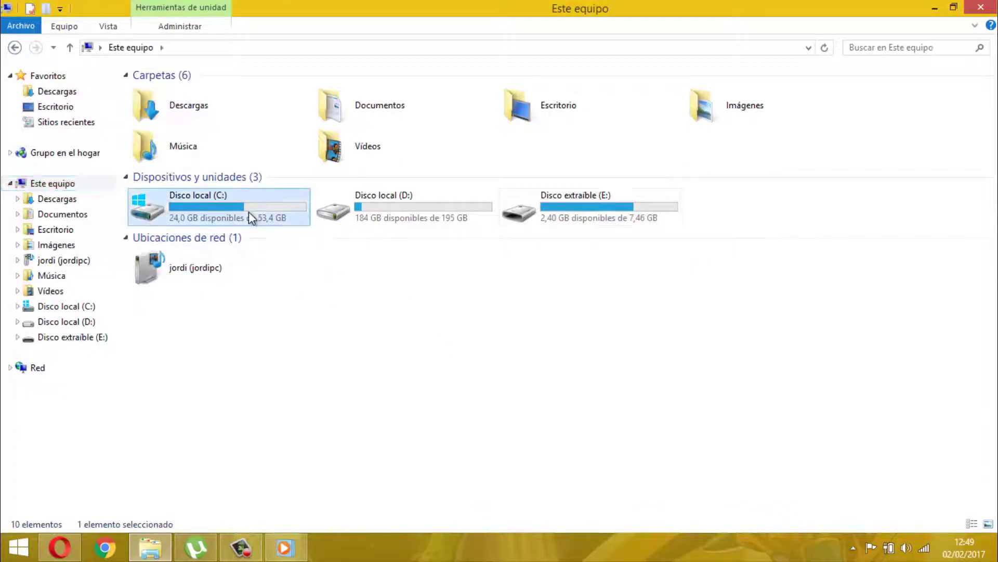
{"action": "double_click", "coordinate": [249, 211]}
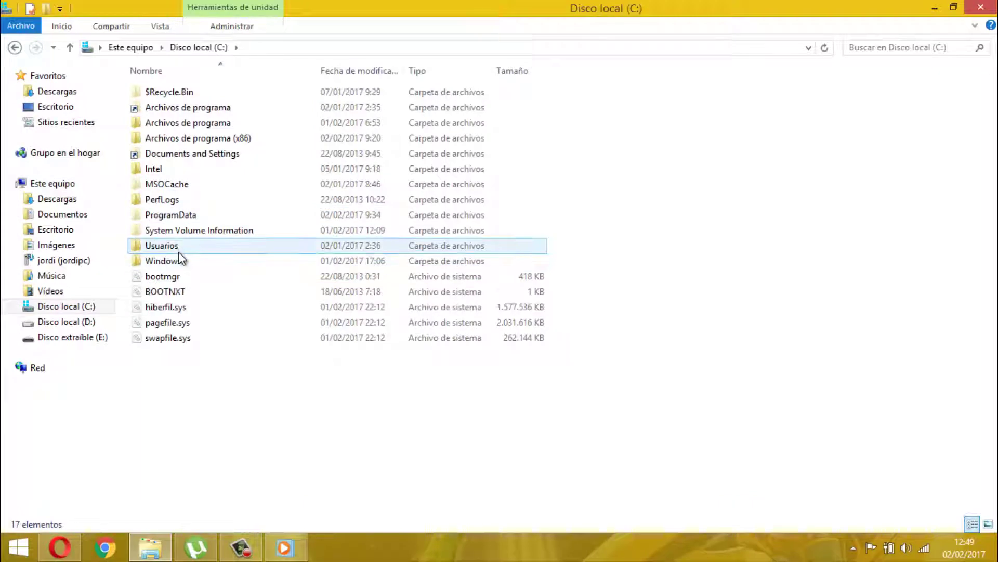
{"action": "double_click", "coordinate": [179, 251]}
{"action": "left_click", "coordinate": [168, 166]}
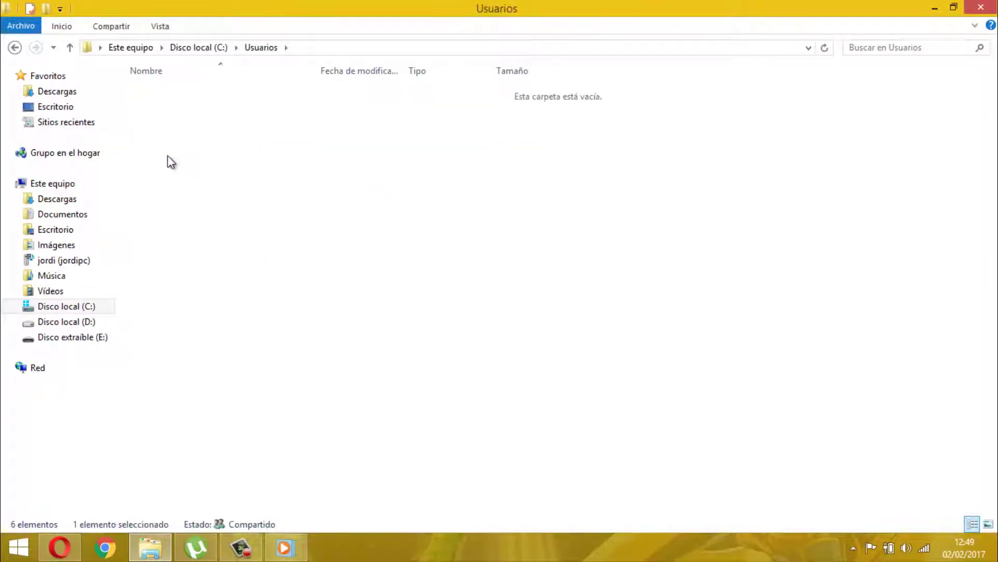
{"action": "double_click", "coordinate": [167, 155]}
{"action": "double_click", "coordinate": [157, 108]}
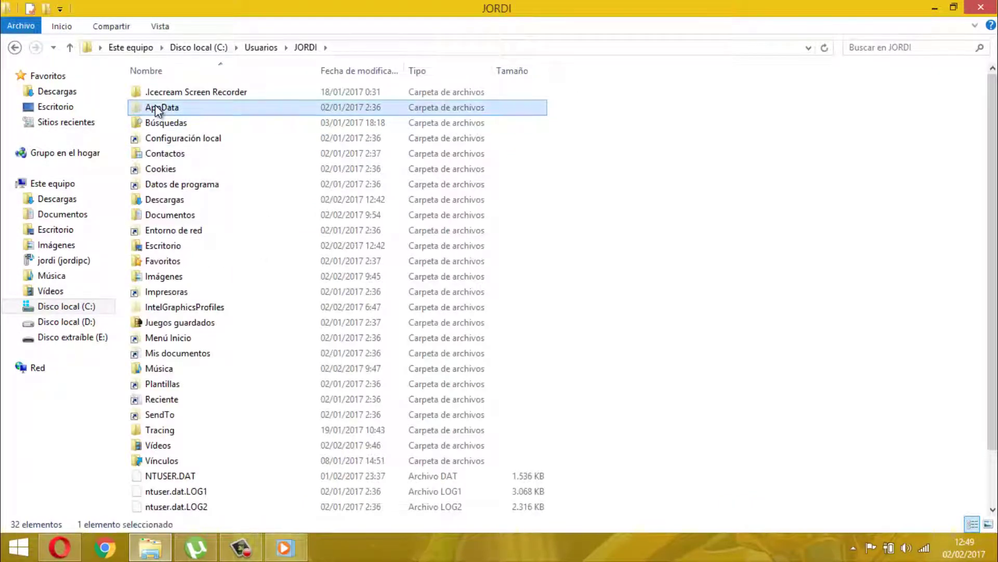
{"action": "left_click", "coordinate": [187, 126]}
{"action": "double_click", "coordinate": [186, 126]}
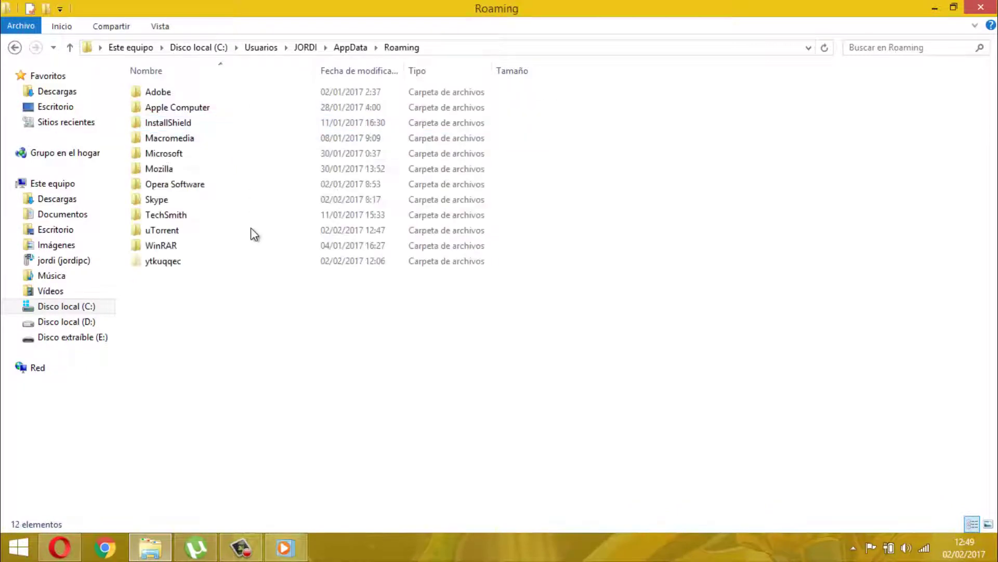
Examine the files inside the suspicious ytkuqqec folder and return to Roaming.
{"action": "double_click", "coordinate": [156, 261]}
{"action": "left_click_drag", "start_coordinate": [258, 273], "coordinate": [210, 126]}
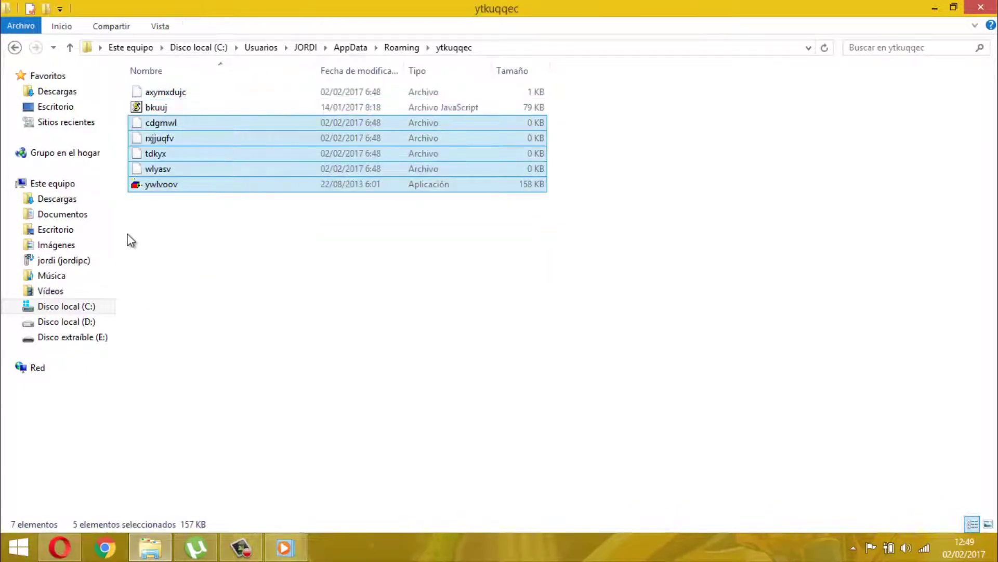
{"action": "left_click", "coordinate": [130, 239]}
{"action": "left_click", "coordinate": [10, 49]}
Try to delete the ytkuqqec folder from Roaming, retrying several times before cancelling.
{"action": "right_click", "coordinate": [188, 263]}
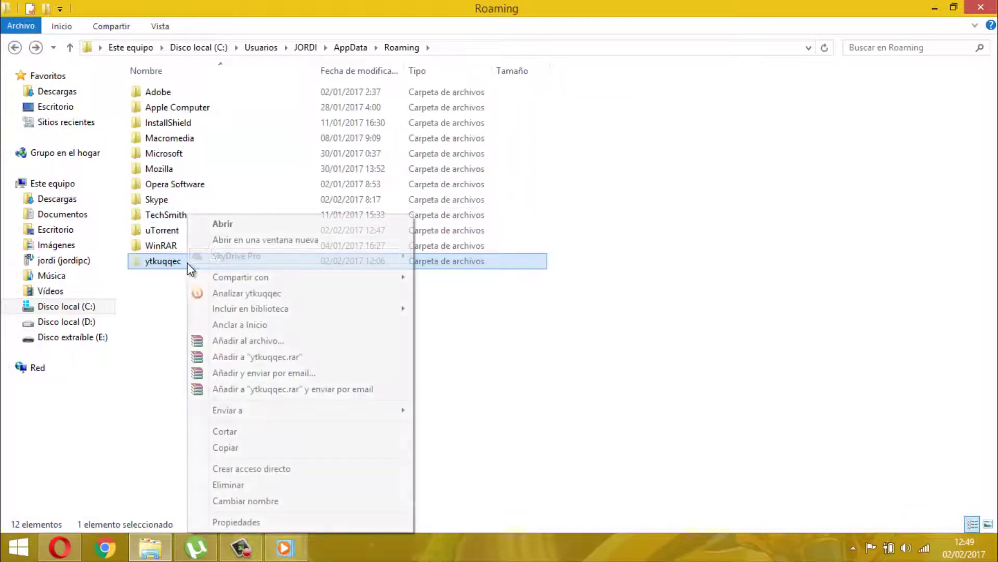
{"action": "left_click", "coordinate": [243, 485]}
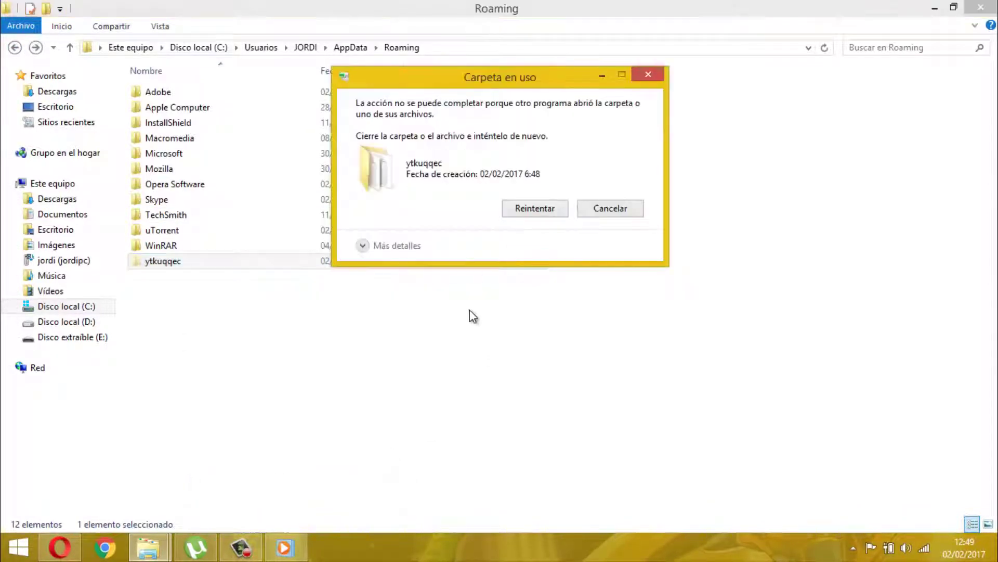
{"action": "left_click", "coordinate": [543, 211]}
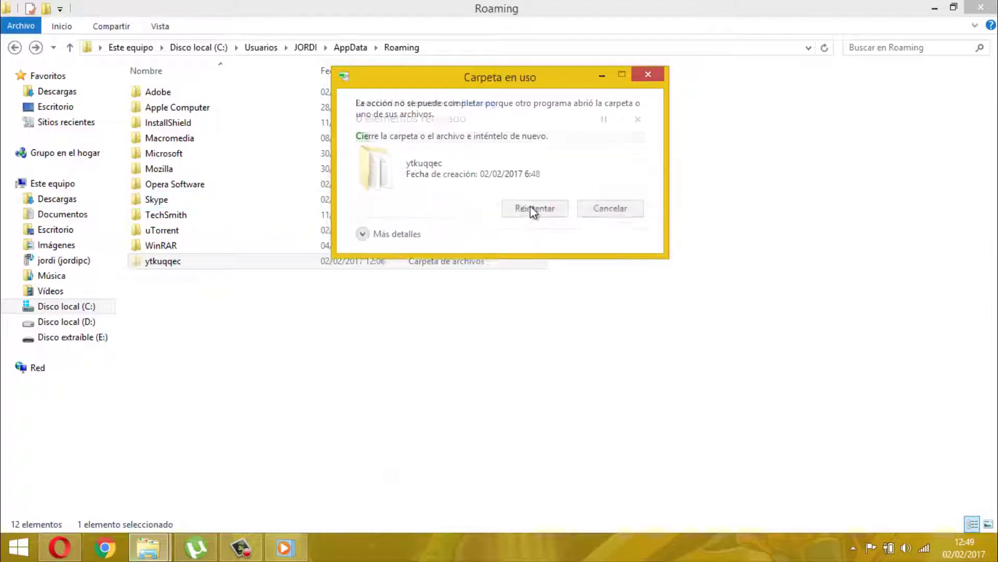
{"action": "left_click", "coordinate": [520, 210]}
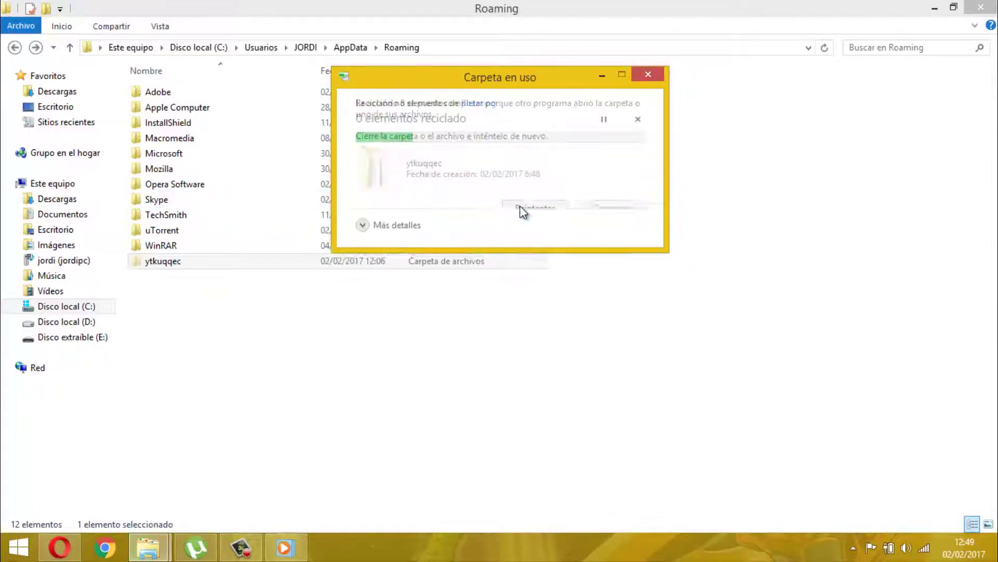
{"action": "left_click", "coordinate": [521, 209]}
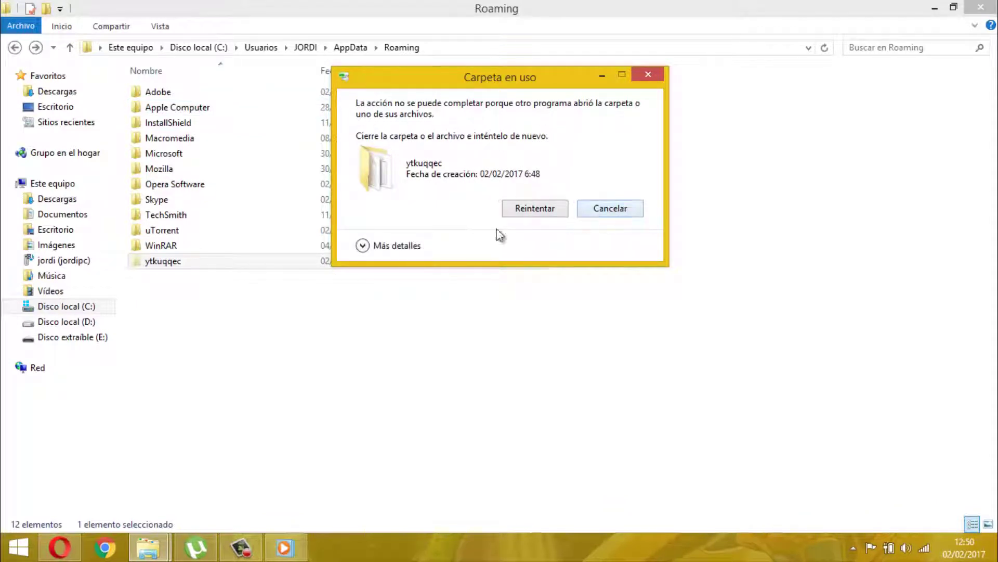
{"action": "left_click", "coordinate": [592, 211]}
Open the ytkuqqec folder and delete its files, cancelling the operation at those in use.
{"action": "double_click", "coordinate": [425, 261]}
{"action": "left_click_drag", "start_coordinate": [262, 256], "coordinate": [218, 104]}
{"action": "right_click", "coordinate": [219, 104]}
{"action": "left_click", "coordinate": [271, 310]}
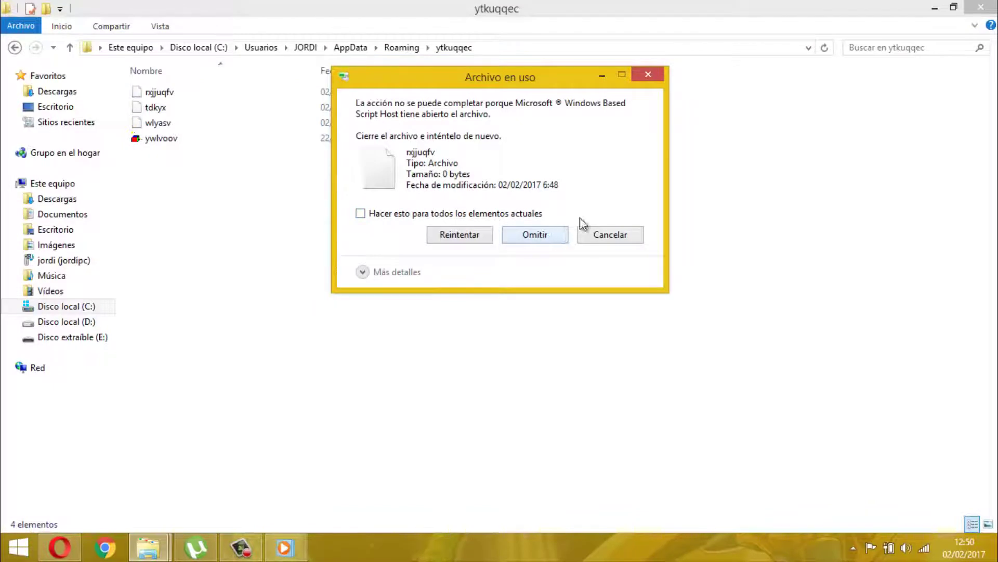
{"action": "left_click", "coordinate": [648, 75]}
{"action": "left_click", "coordinate": [647, 74]}
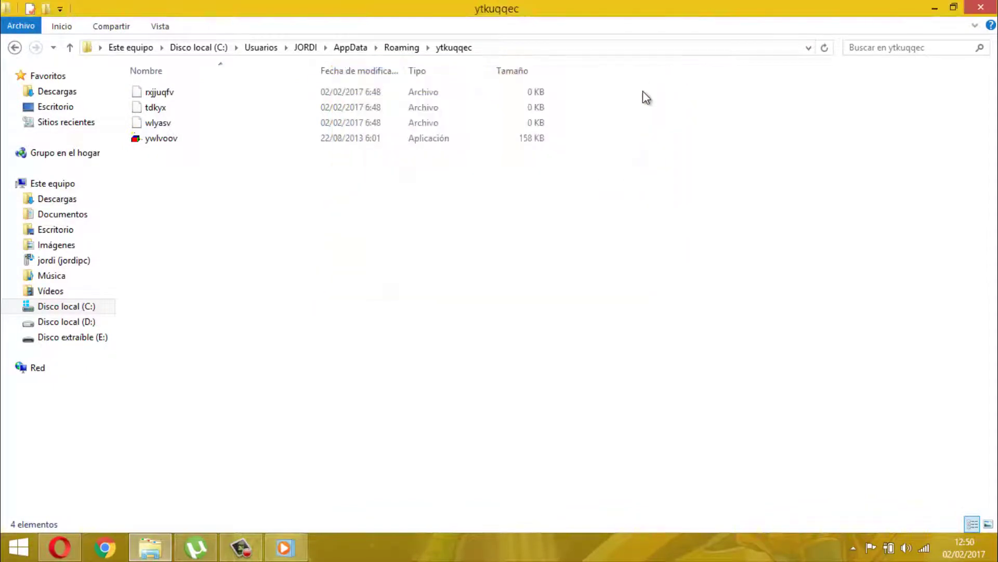
Open Task Manager, move its window away from the file list and expand it to the detailed view.
{"action": "right_click", "coordinate": [498, 544]}
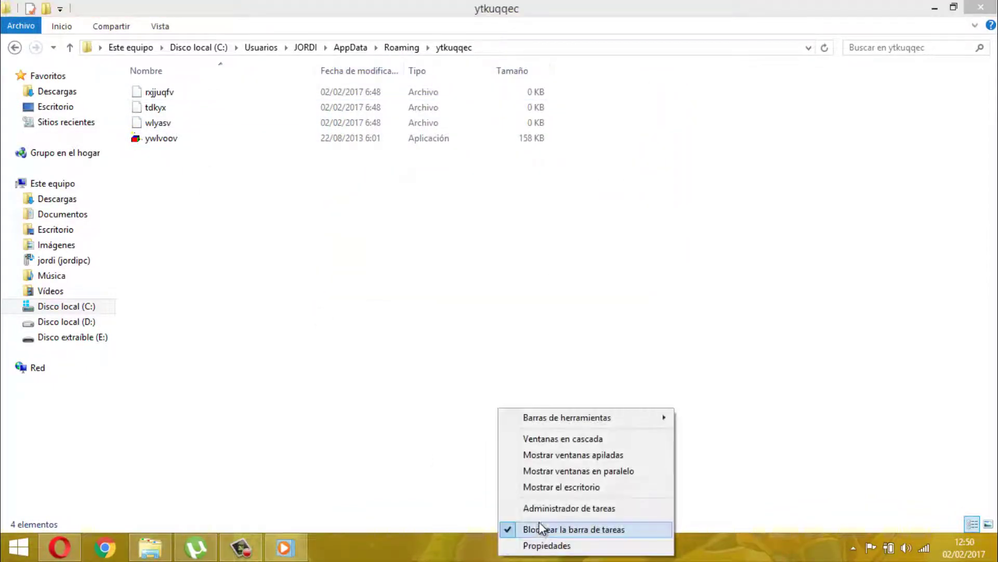
{"action": "left_click", "coordinate": [544, 509]}
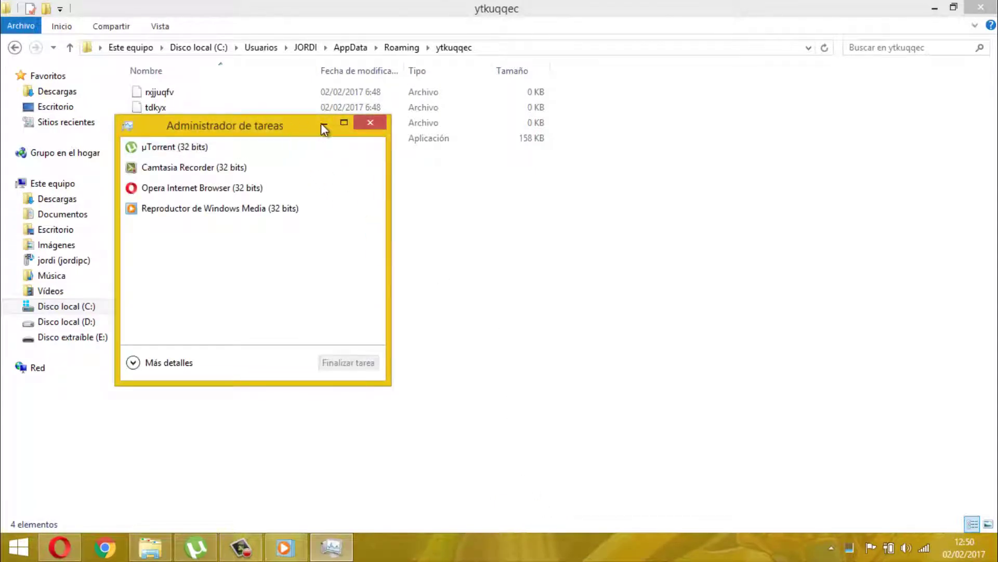
{"action": "left_click_drag", "start_coordinate": [323, 128], "coordinate": [587, 64]}
{"action": "left_click", "coordinate": [616, 343]}
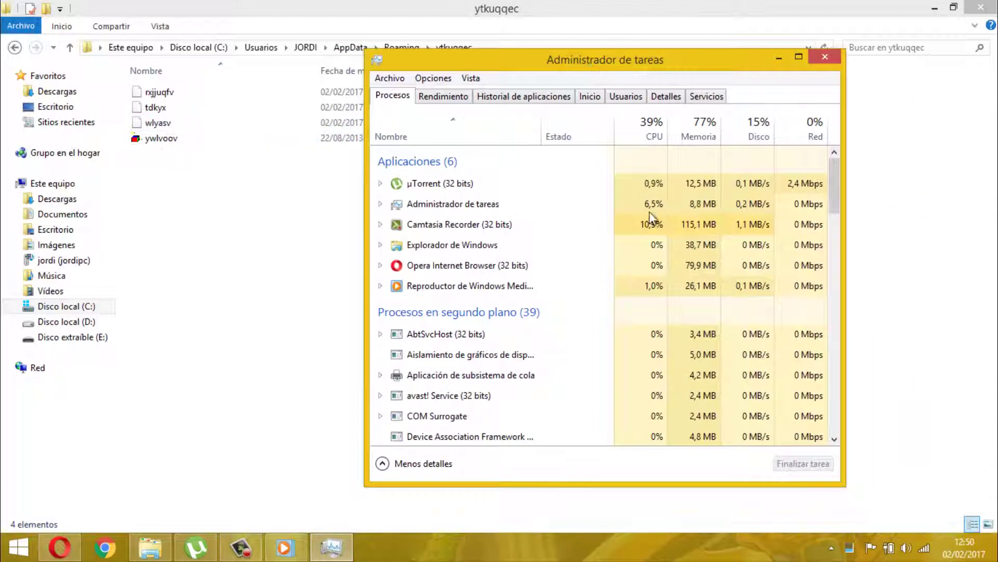
Check the file location of the first Microsoft Windows Based Script Host process and end that process.
{"action": "left_click_drag", "start_coordinate": [837, 196], "coordinate": [825, 266]}
{"action": "right_click", "coordinate": [531, 241]}
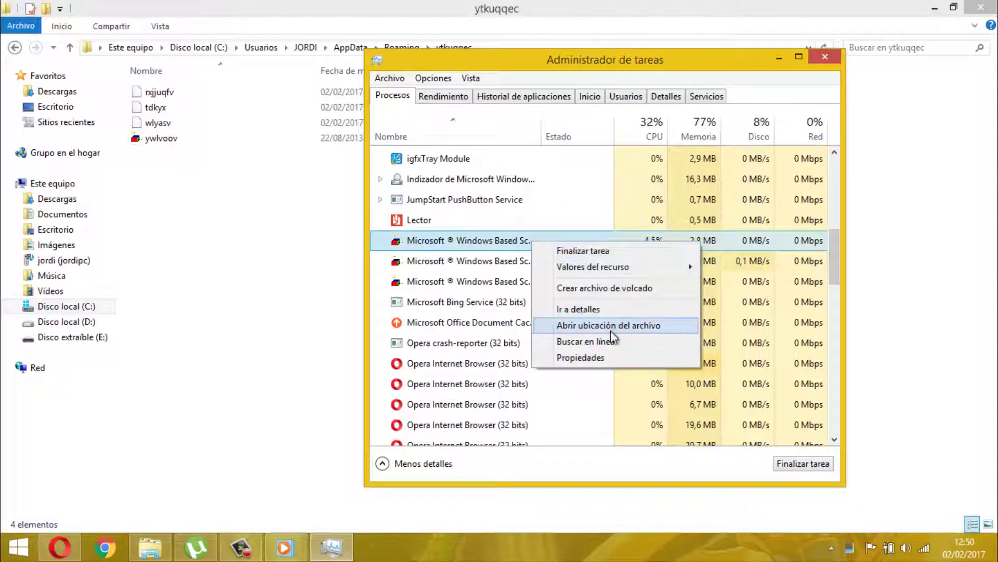
{"action": "left_click", "coordinate": [621, 328]}
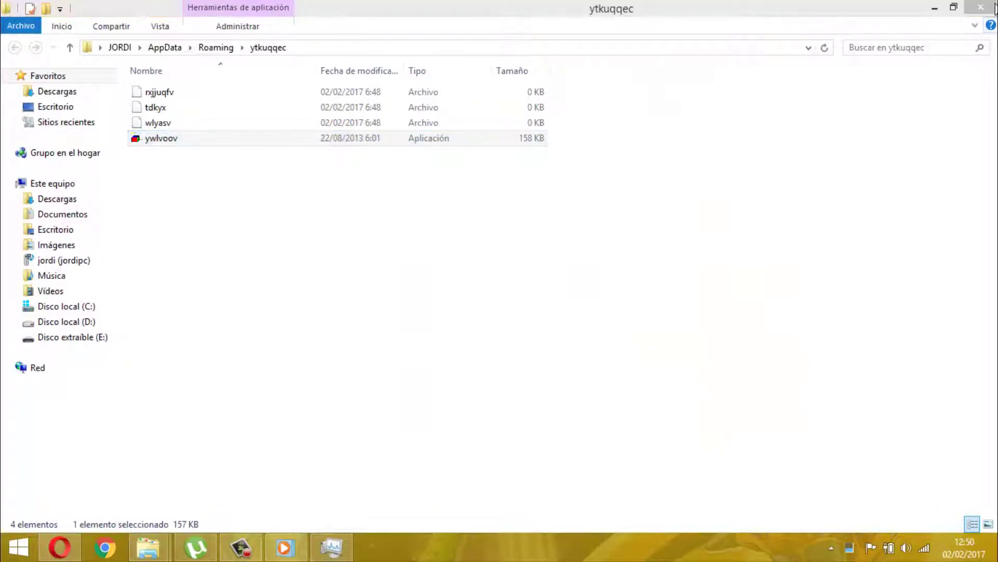
{"action": "left_click", "coordinate": [977, 11]}
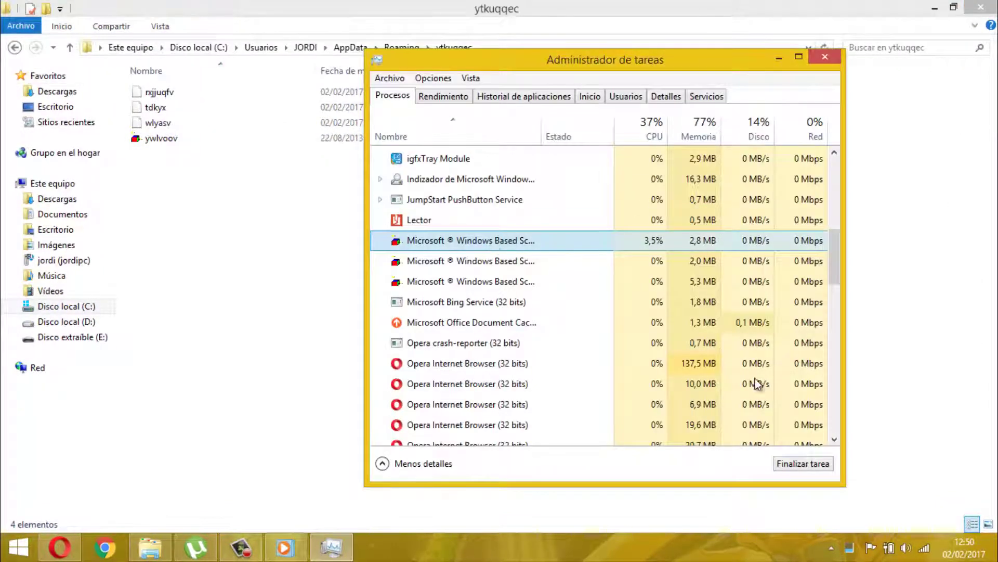
{"action": "left_click", "coordinate": [811, 467]}
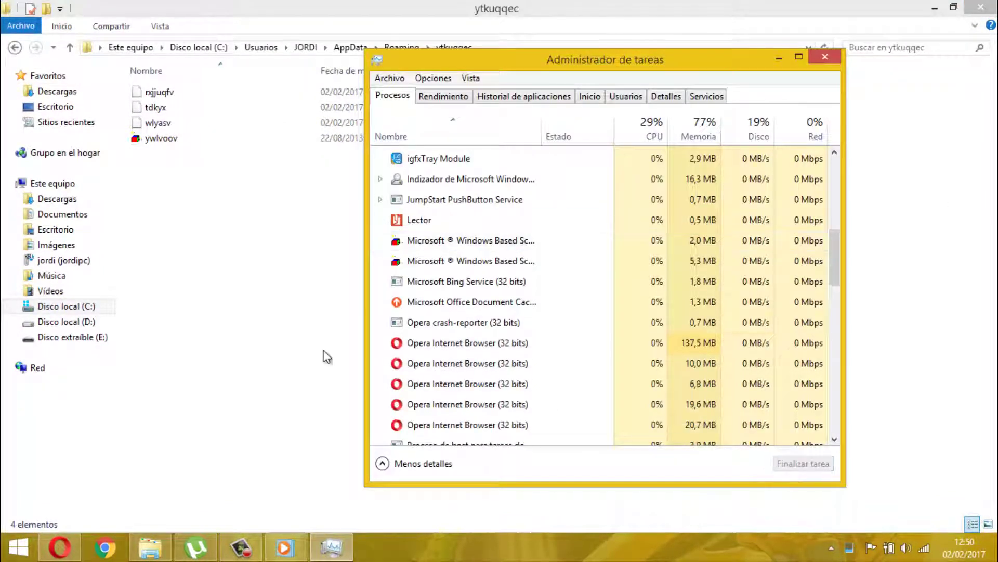
Try to delete all remaining files in ytkuqqec, skipping those in use and dismissing the Windows Script Host errors.
{"action": "left_click_drag", "start_coordinate": [306, 347], "coordinate": [291, 75]}
{"action": "key", "text": "Delete"}
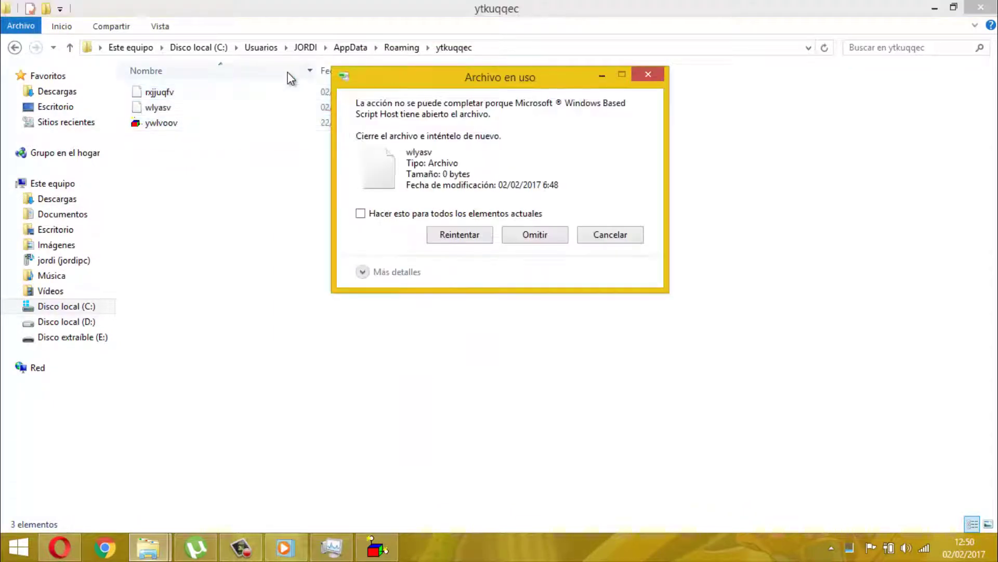
{"action": "left_click", "coordinate": [532, 233]}
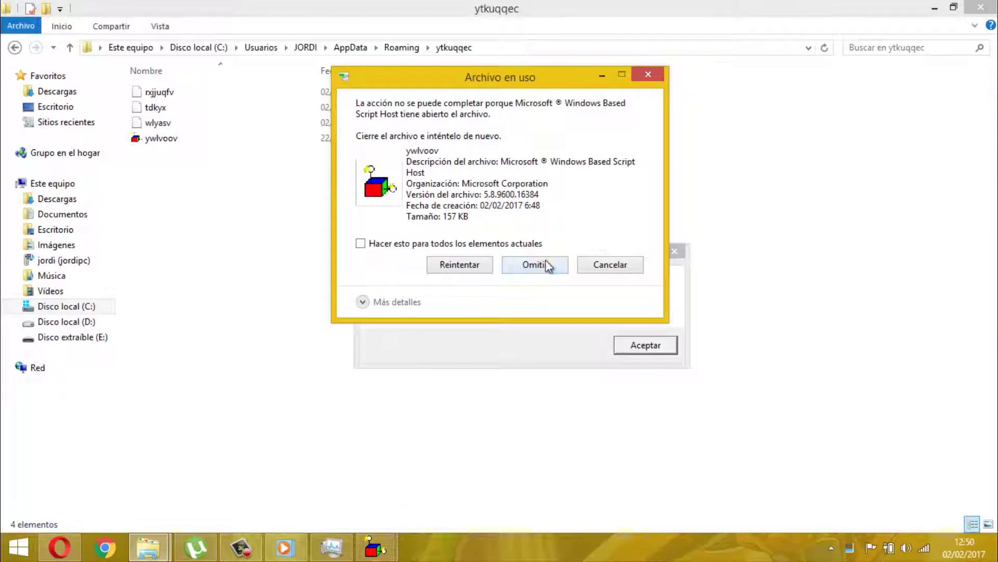
{"action": "left_click", "coordinate": [547, 265]}
{"action": "left_click", "coordinate": [636, 345]}
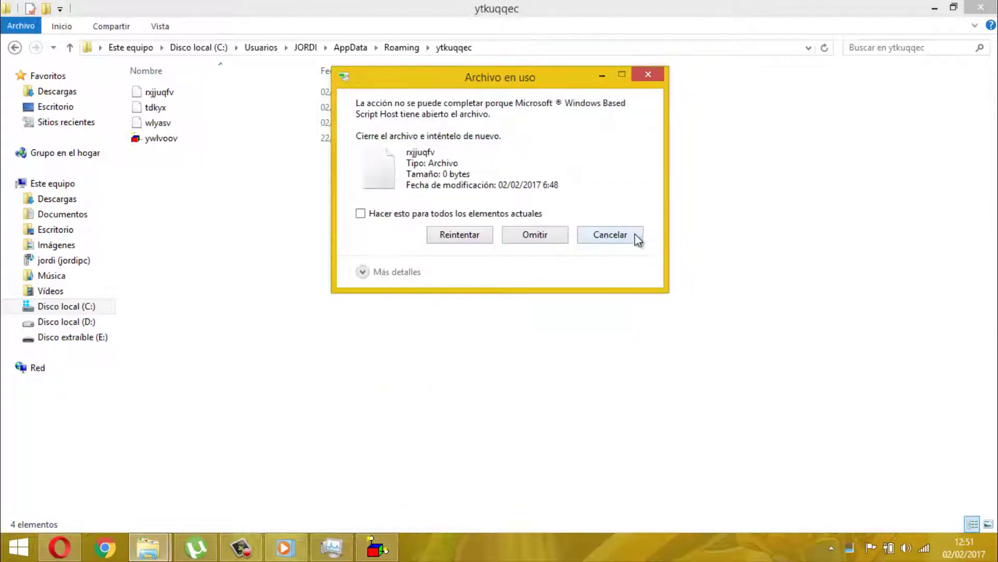
{"action": "left_click", "coordinate": [626, 348]}
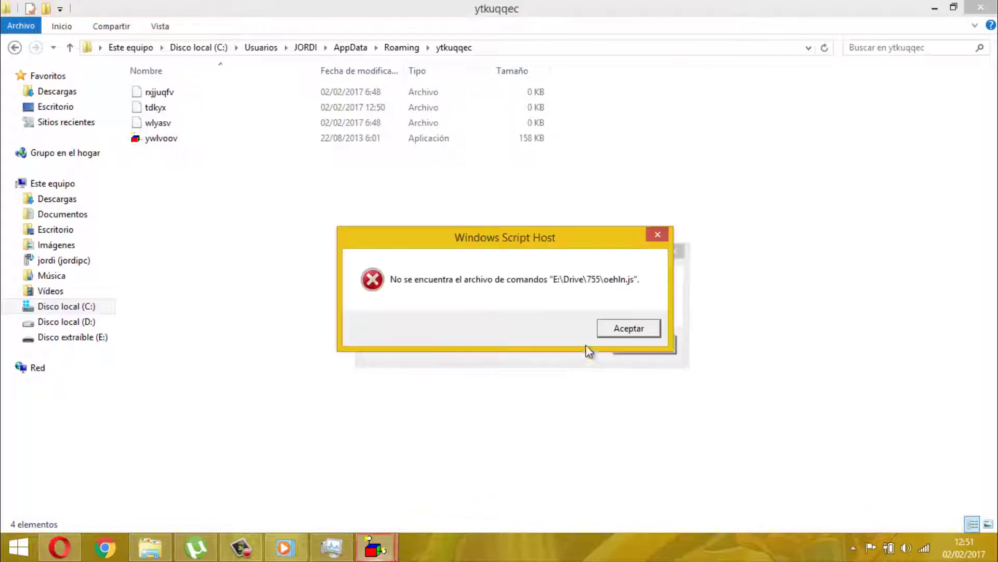
{"action": "left_click", "coordinate": [639, 336]}
Return to Task Manager, check the file location of the first Microsoft Windows Based Script Host process and end that process.
{"action": "left_click", "coordinate": [331, 547]}
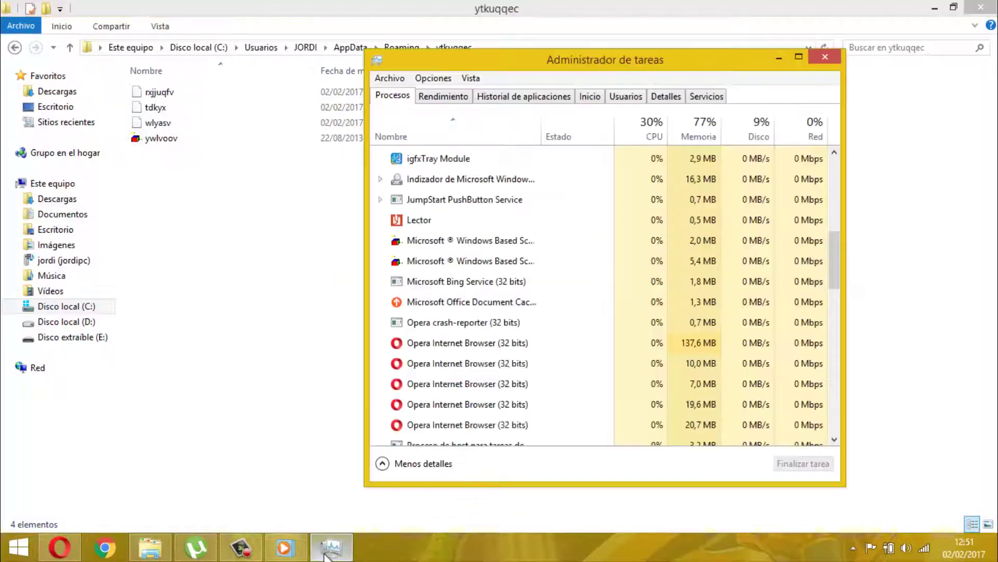
{"action": "left_click", "coordinate": [448, 240]}
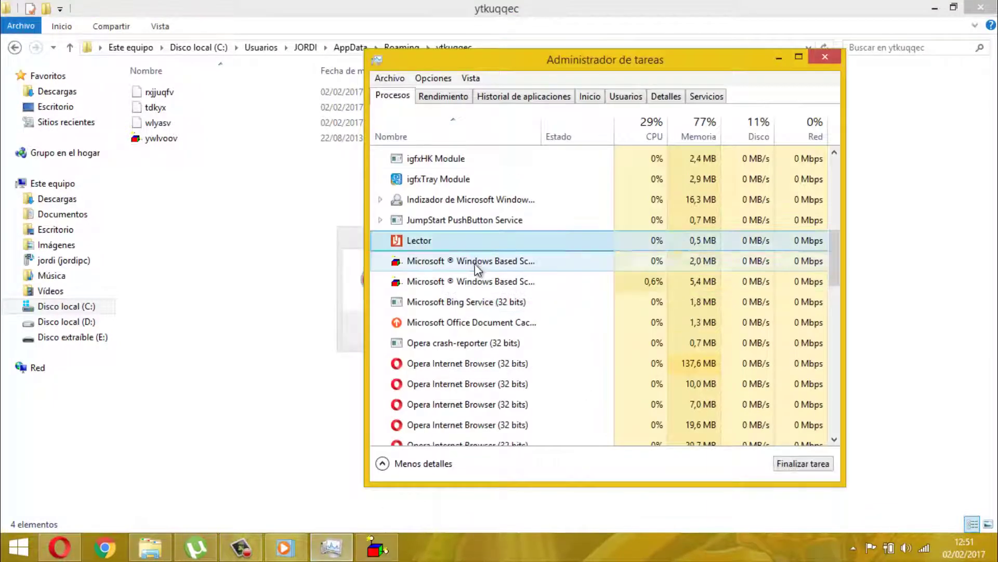
{"action": "left_click", "coordinate": [476, 263]}
{"action": "right_click", "coordinate": [476, 263]}
{"action": "left_click", "coordinate": [529, 345]}
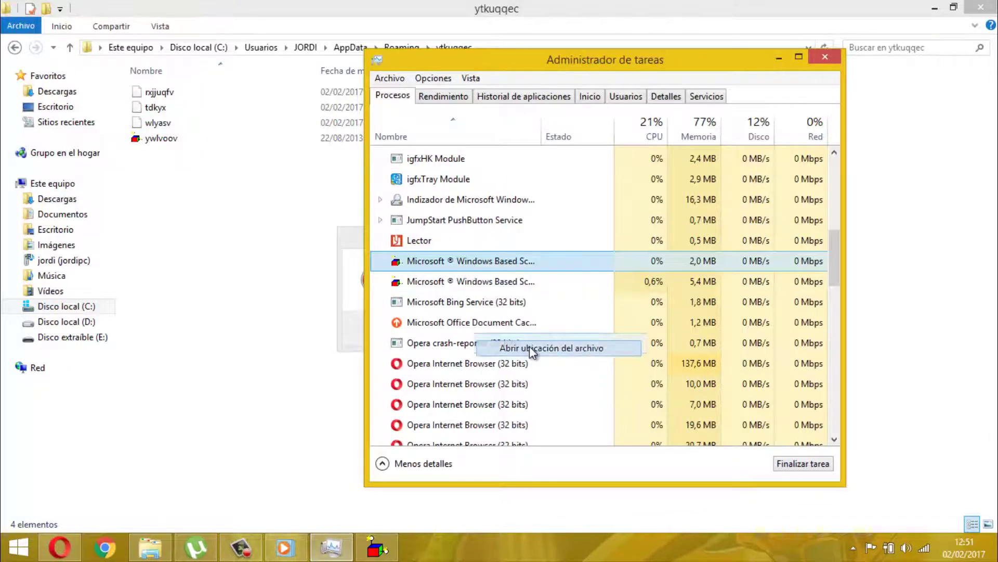
{"action": "left_click", "coordinate": [974, 8]}
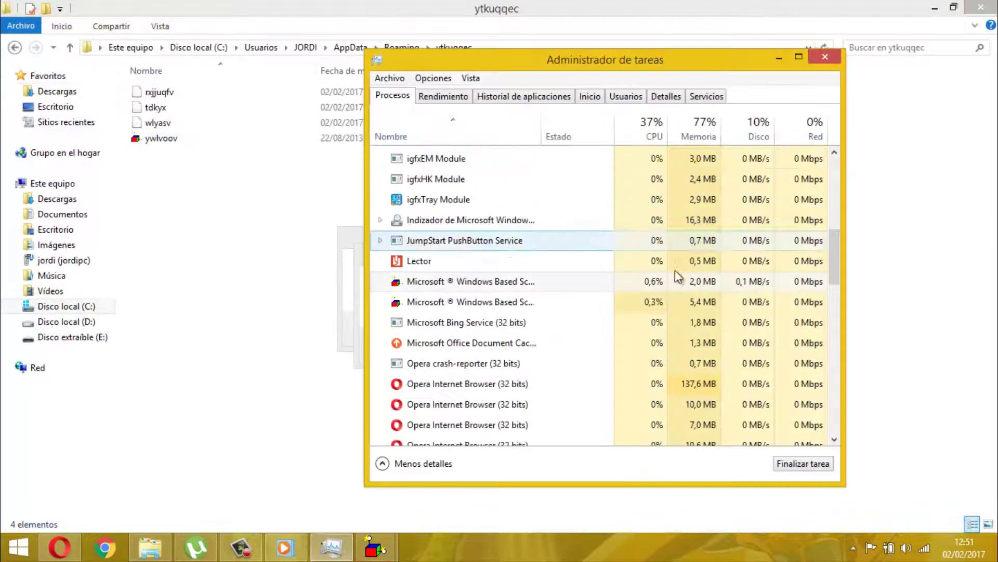
{"action": "left_click", "coordinate": [801, 464]}
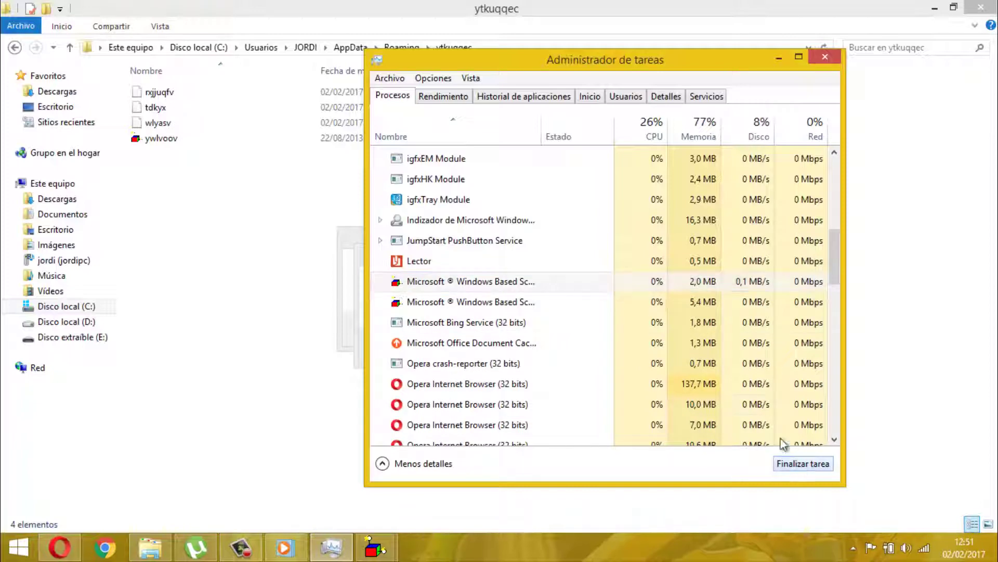
Delete all four files in ytkuqqec, closing the Windows Based Script Host windows and skipping the in-use wlyasv.
{"action": "left_click_drag", "start_coordinate": [262, 262], "coordinate": [238, 42]}
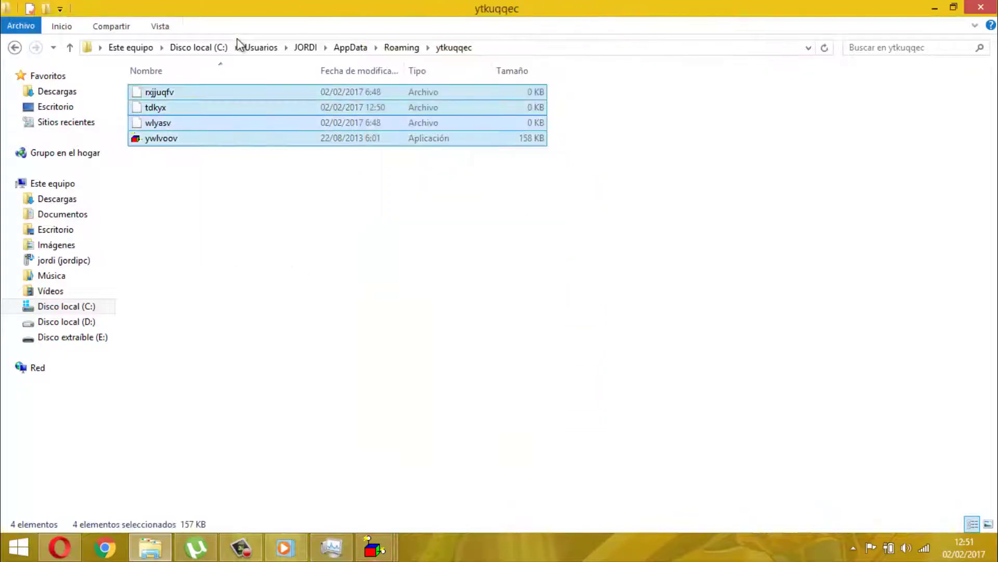
{"action": "key", "text": "Delete"}
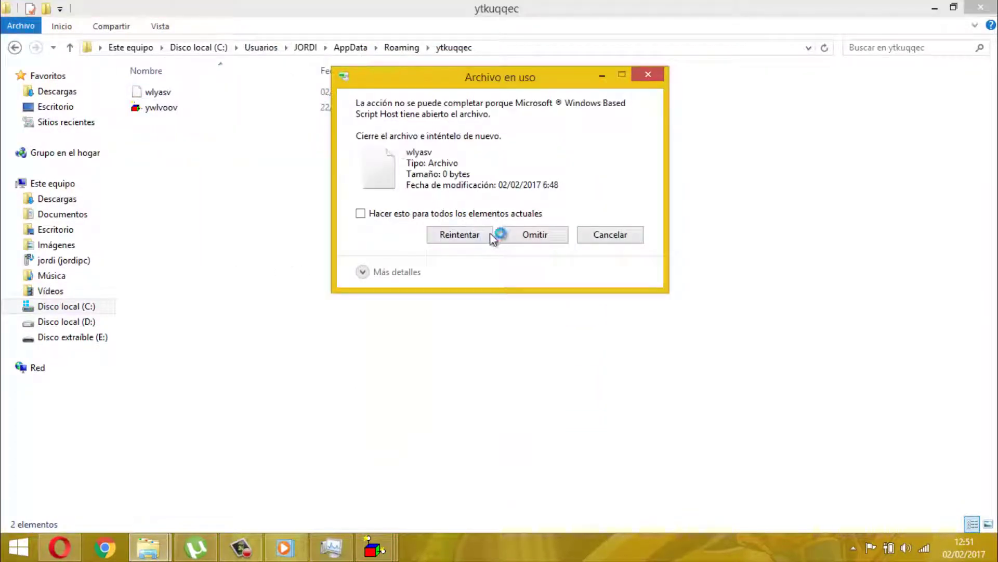
{"action": "left_click", "coordinate": [451, 213]}
{"action": "left_click", "coordinate": [481, 231]}
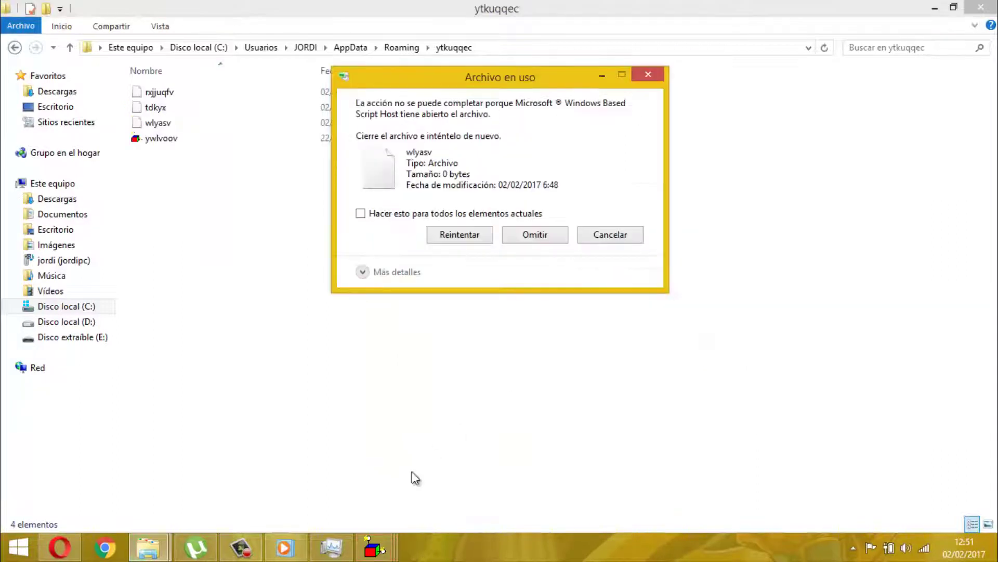
{"action": "right_click", "coordinate": [374, 547]}
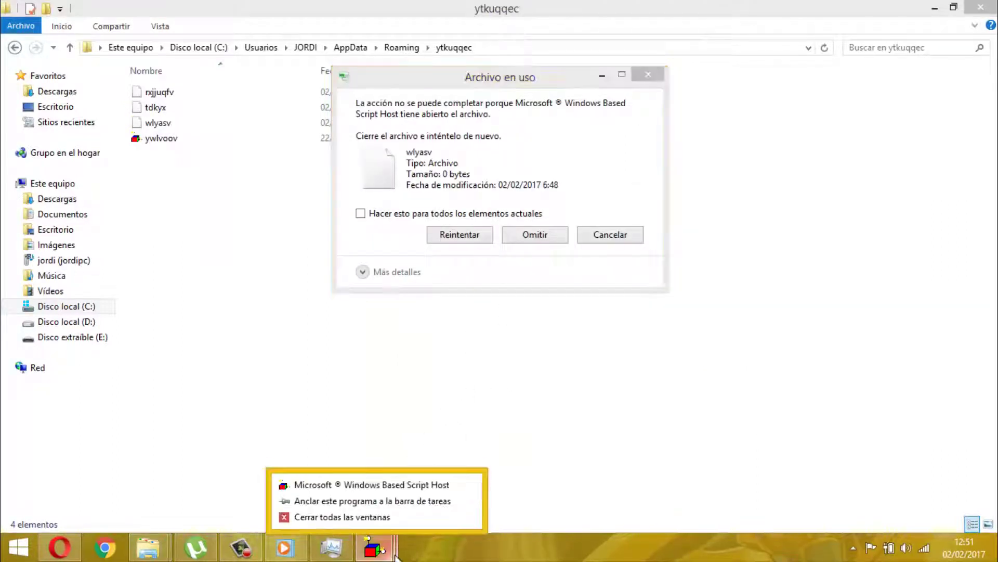
{"action": "left_click", "coordinate": [404, 510]}
{"action": "left_click", "coordinate": [557, 237]}
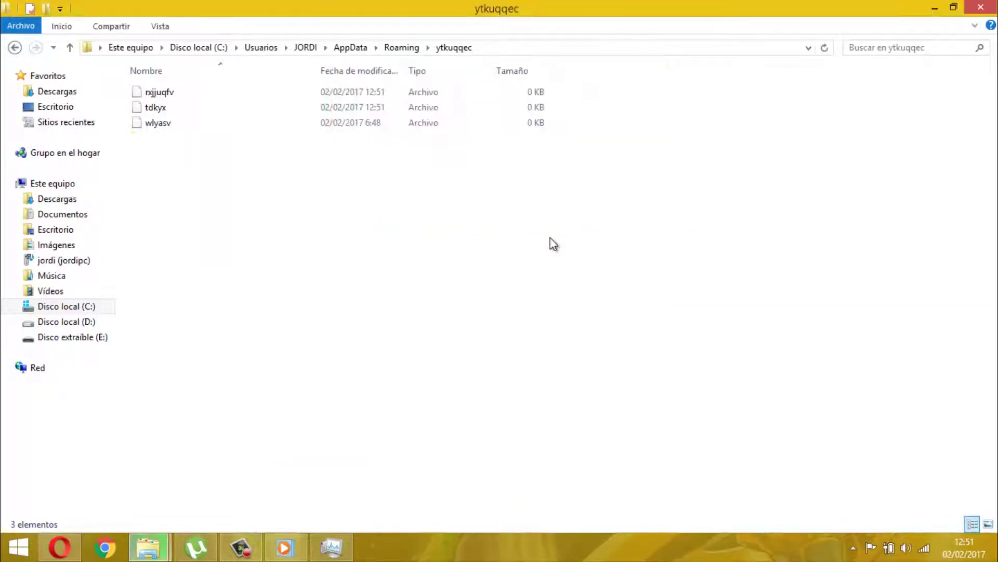
Check the file location of the remaining Microsoft Windows Based Script Host process in Task Manager and close the System32 window.
{"action": "left_click", "coordinate": [332, 547]}
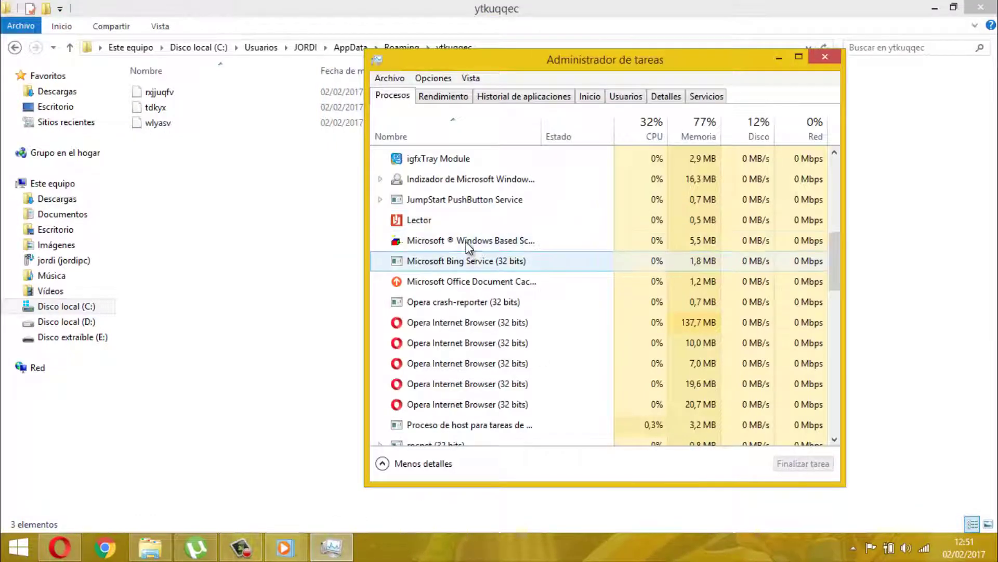
{"action": "left_click", "coordinate": [466, 241]}
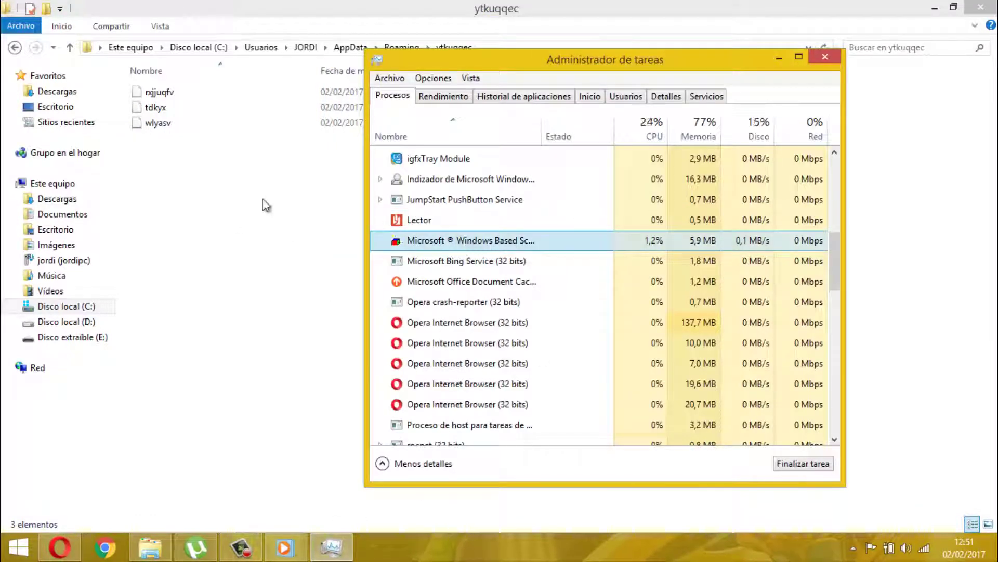
{"action": "right_click", "coordinate": [493, 244]}
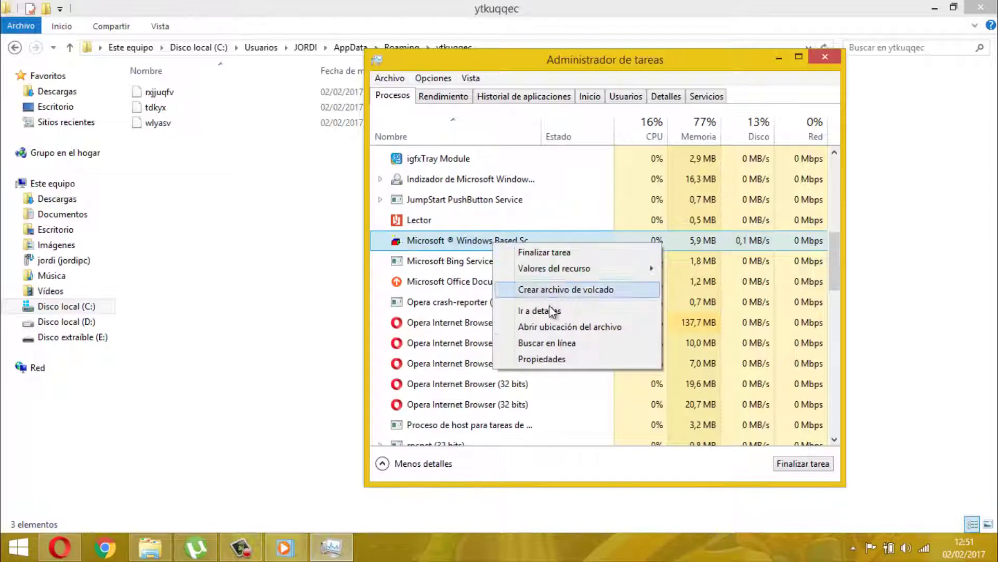
{"action": "left_click", "coordinate": [553, 327]}
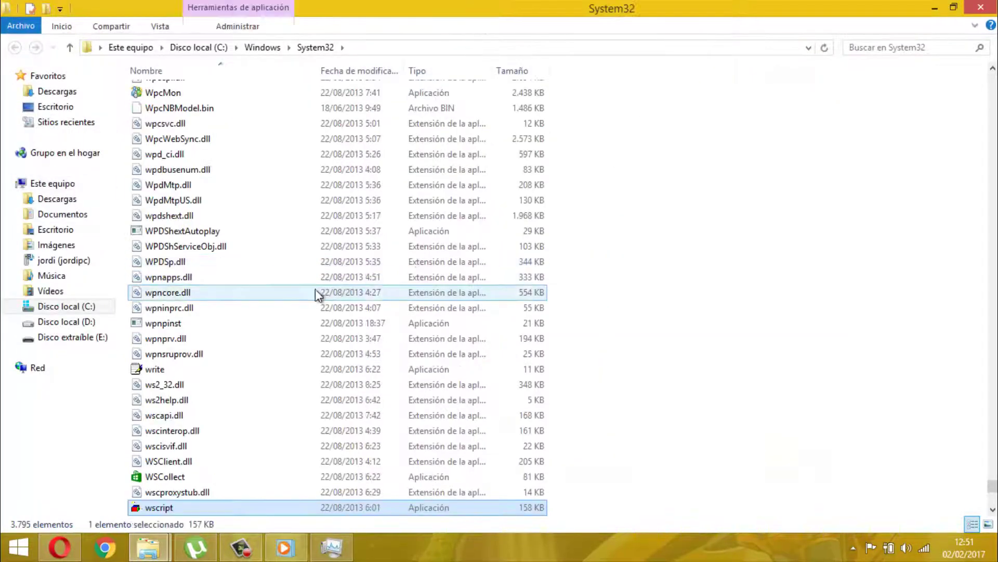
{"action": "left_click", "coordinate": [966, 6]}
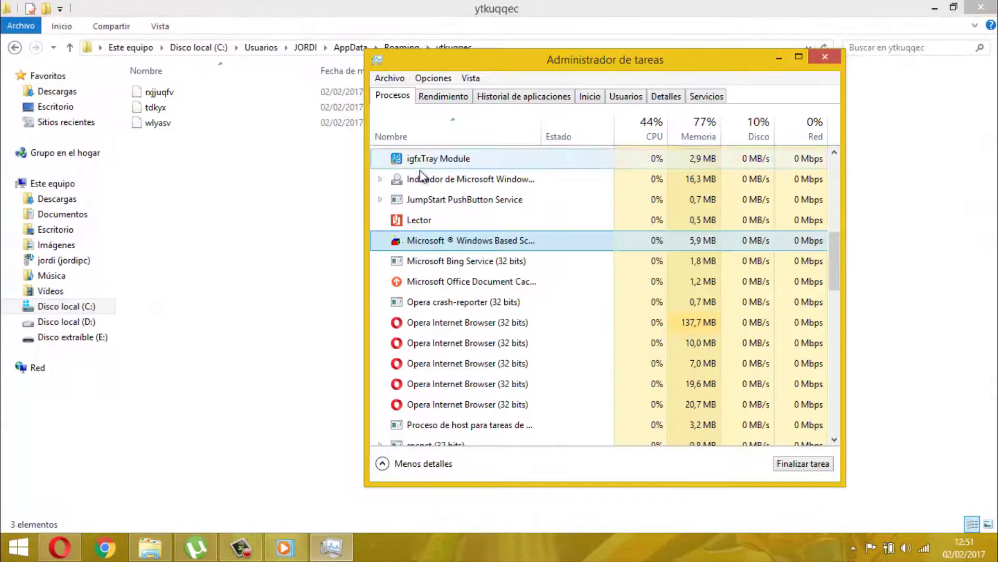
Return to the Roaming folder and try to delete the whole ytkuqqec folder.
{"action": "left_click", "coordinate": [257, 241]}
{"action": "left_click", "coordinate": [15, 48]}
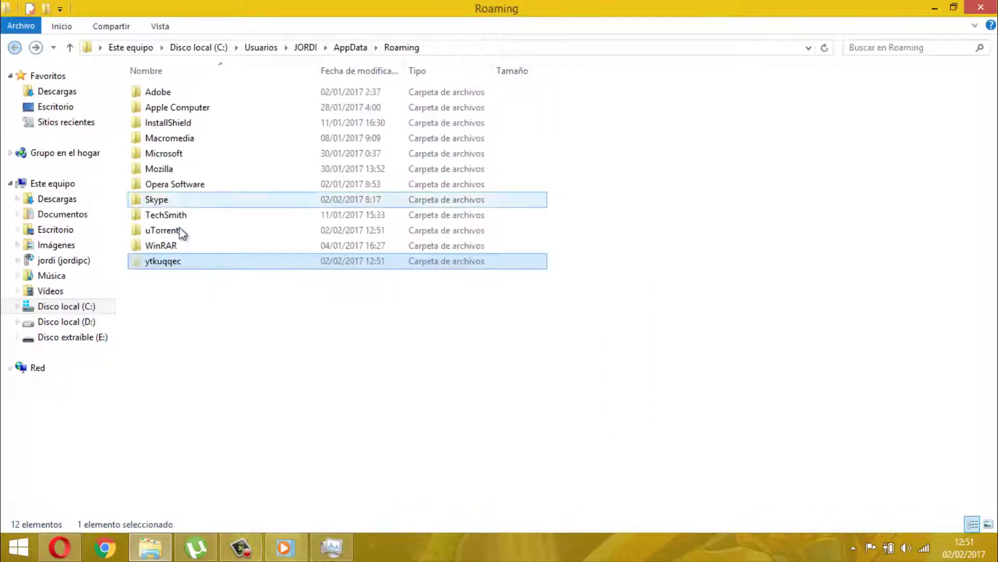
{"action": "right_click", "coordinate": [187, 262]}
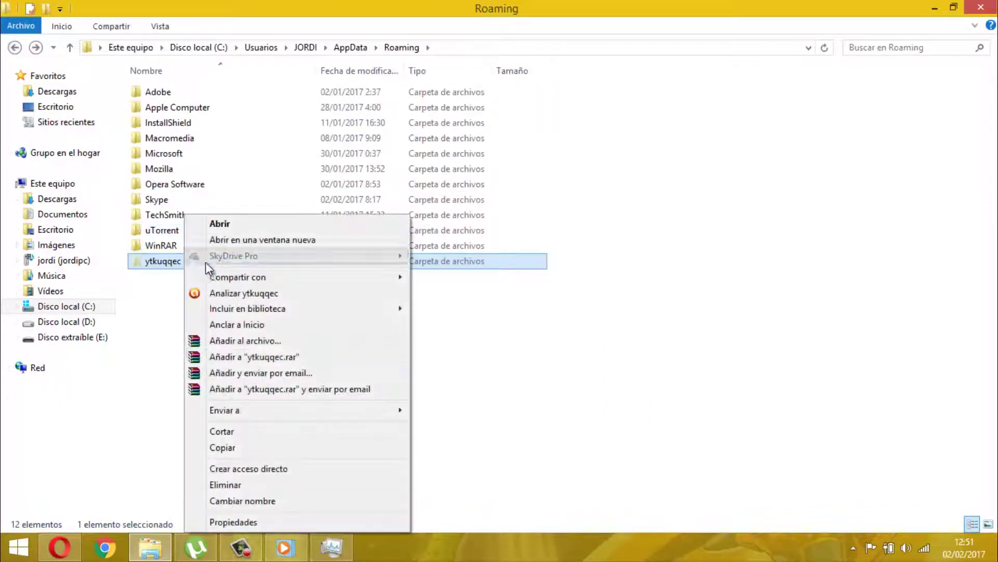
{"action": "left_click", "coordinate": [245, 483]}
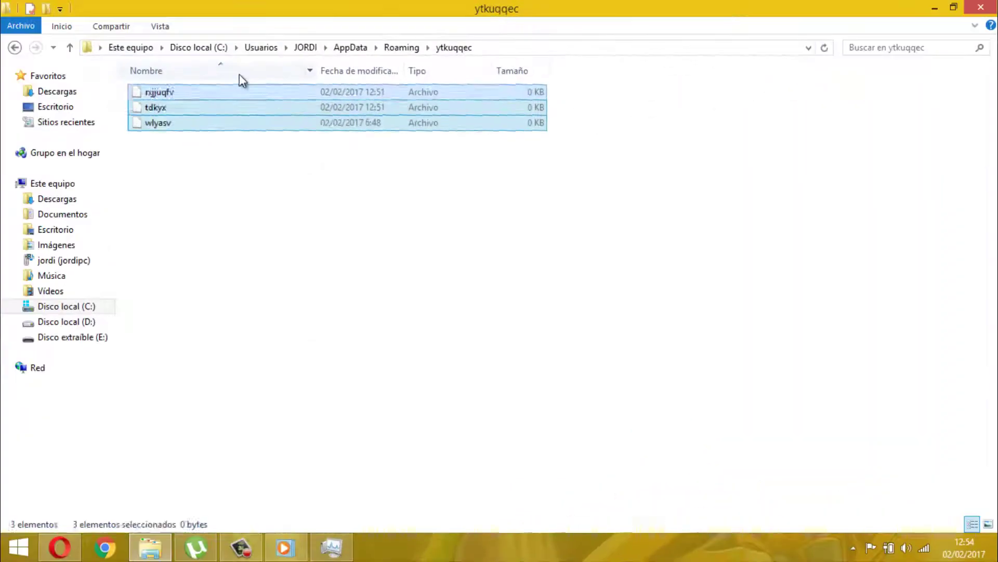
Delete the three files in ytkuqqec, skipping the in-use wlyasv, and refresh the folder.
{"action": "key", "text": "Delete"}
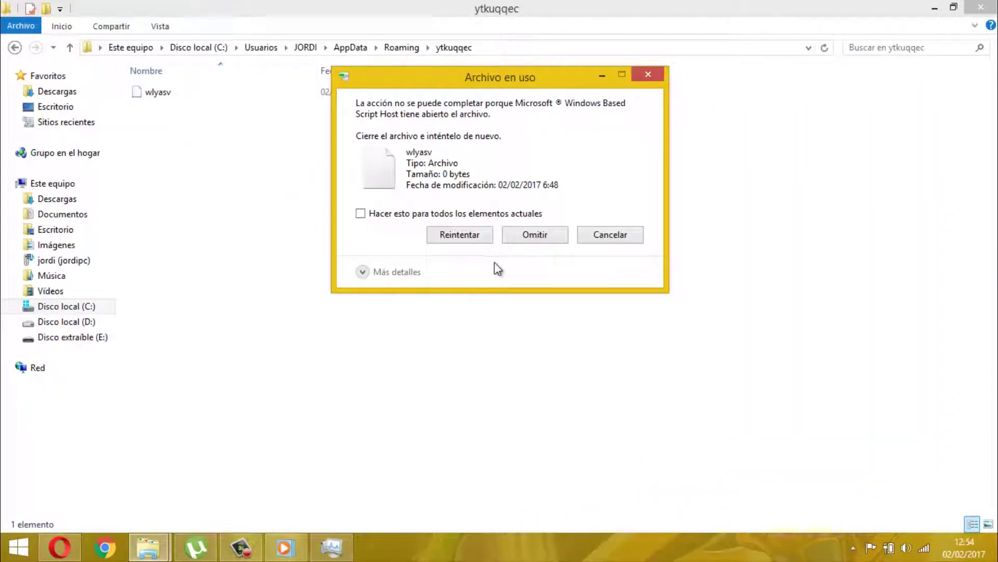
{"action": "left_click", "coordinate": [535, 236]}
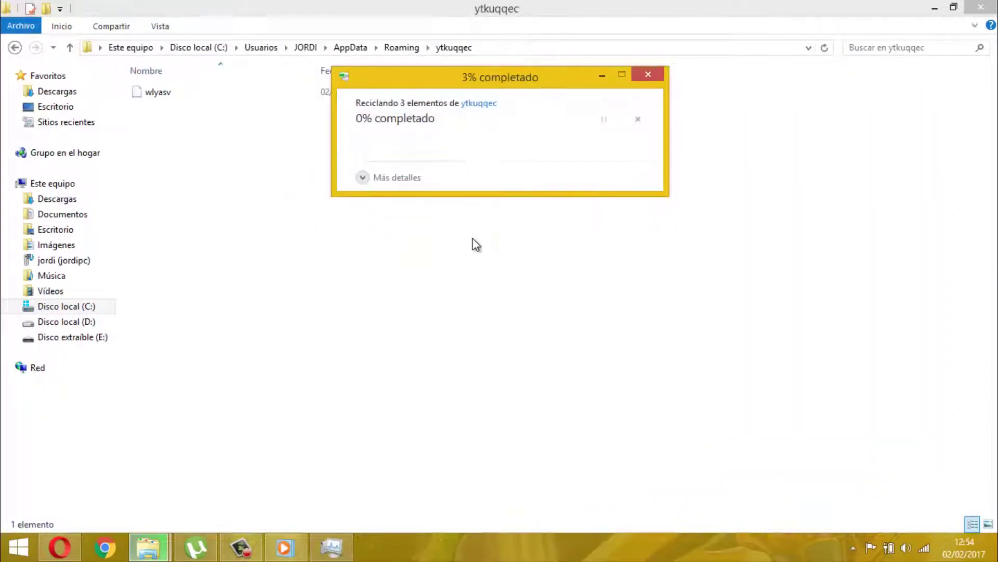
{"action": "right_click", "coordinate": [196, 107]}
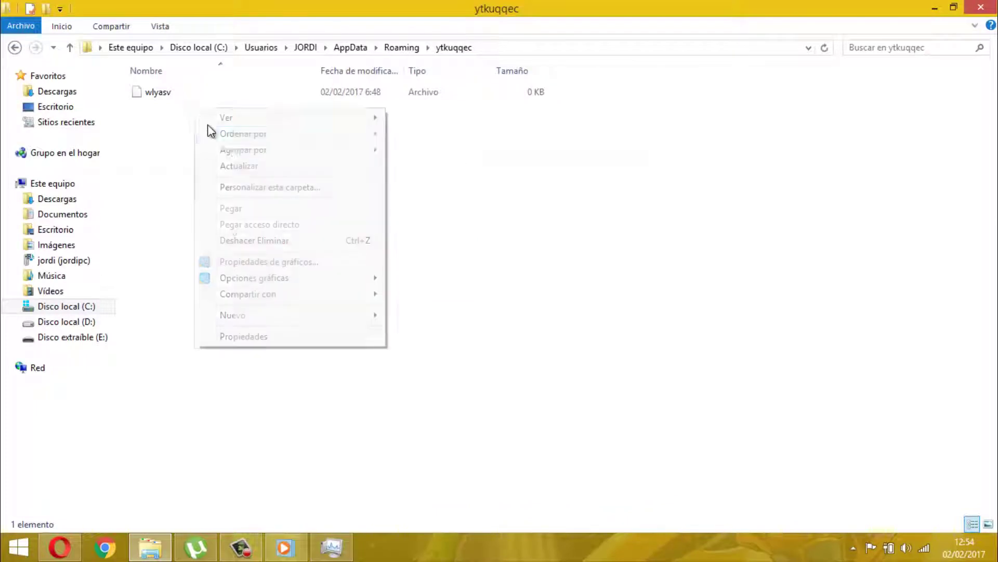
{"action": "left_click", "coordinate": [244, 165]}
Try to delete the wlyasv file on its own and retry the blocked operation.
{"action": "left_click", "coordinate": [163, 99]}
{"action": "right_click", "coordinate": [161, 97]}
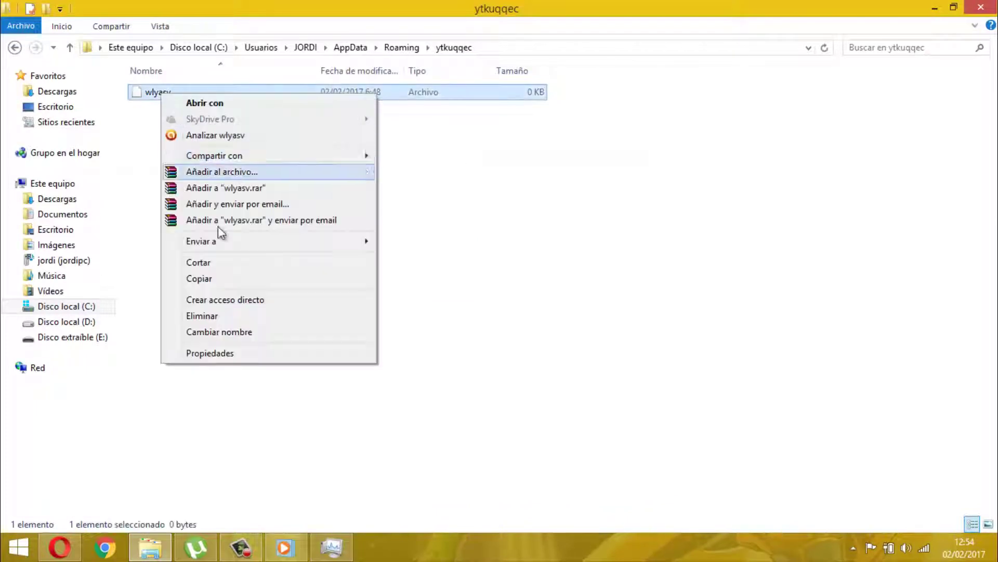
{"action": "left_click", "coordinate": [234, 314]}
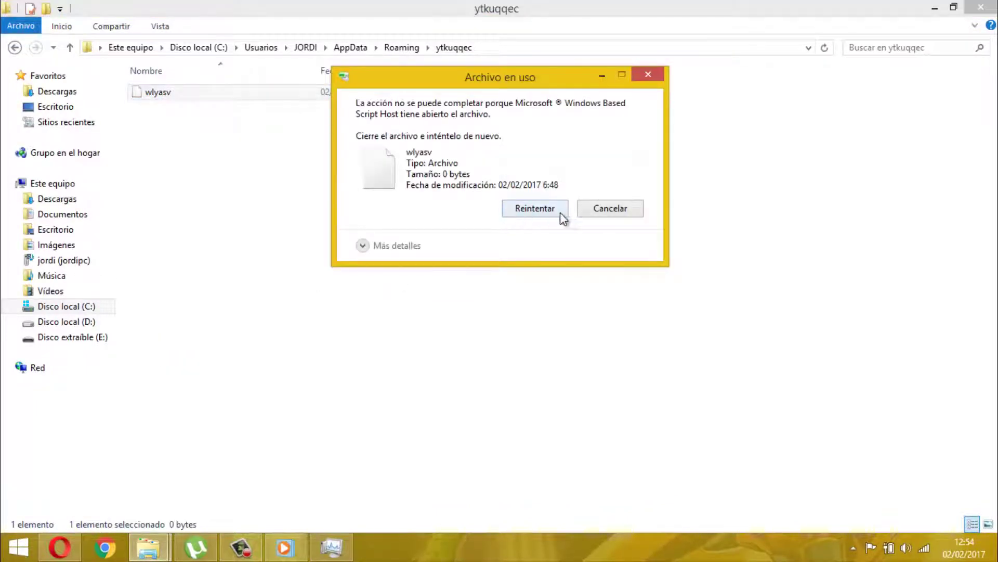
{"action": "left_click", "coordinate": [561, 212]}
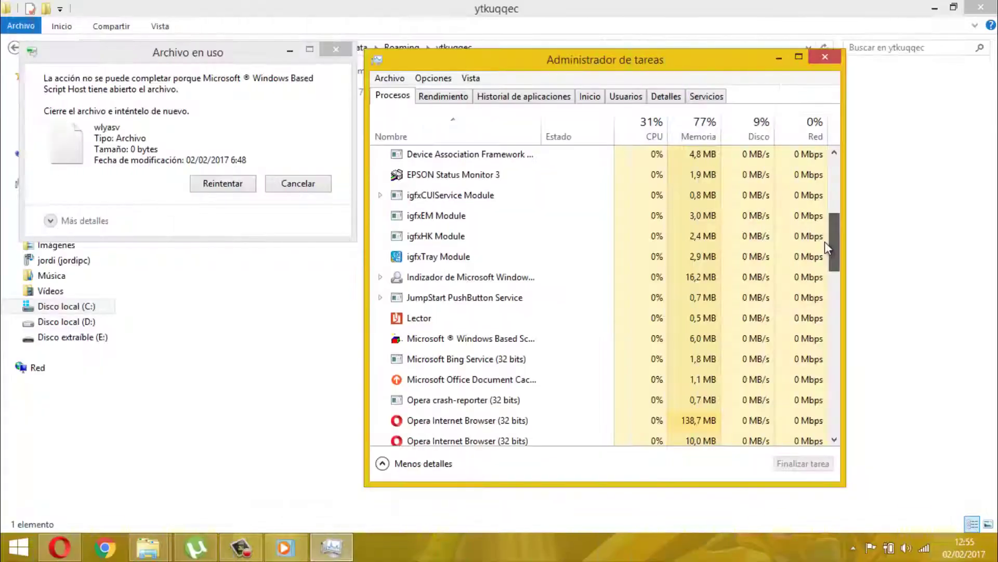
End the remaining Microsoft Windows Based Script Host process and retry the pending deletion of wlyasv.
{"action": "scroll", "coordinate": [825, 243], "scroll_direction": "down", "scroll_amount": 2}
{"action": "left_click", "coordinate": [568, 309]}
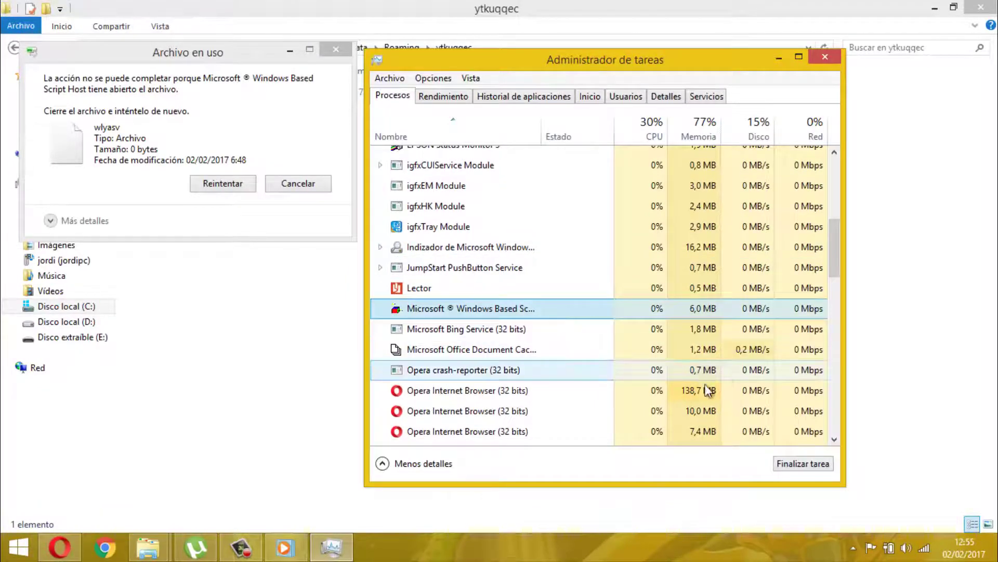
{"action": "left_click", "coordinate": [796, 465]}
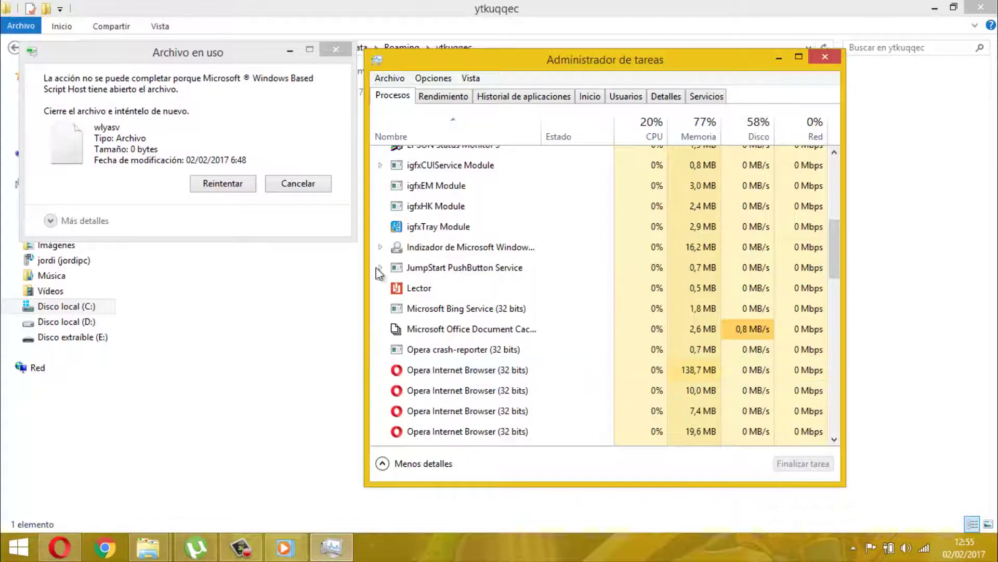
{"action": "left_click", "coordinate": [234, 192]}
{"action": "left_click", "coordinate": [229, 183]}
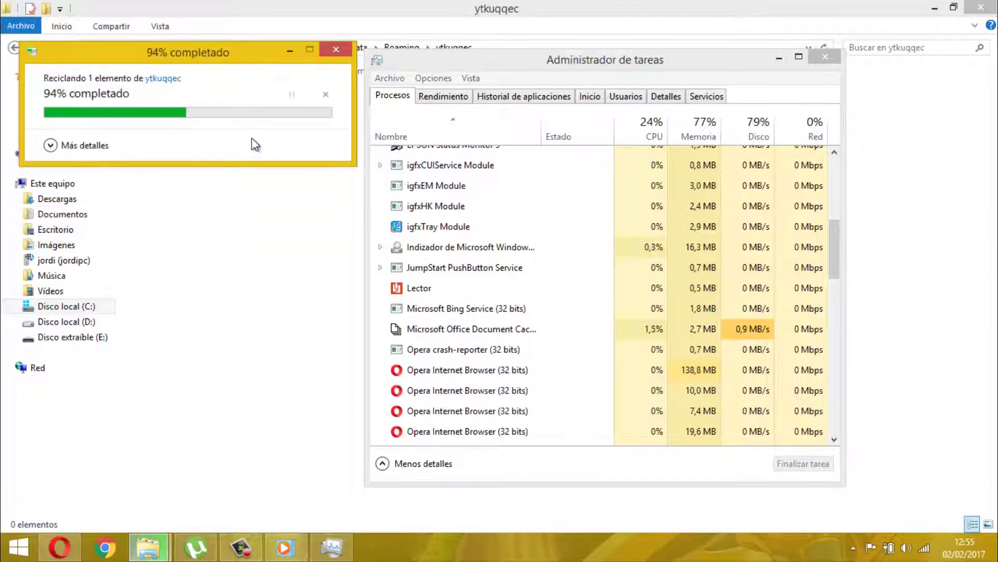
Minimize Task Manager, go back to the Roaming folder and delete the ytkuqqec folder.
{"action": "left_click", "coordinate": [780, 58]}
{"action": "left_click", "coordinate": [13, 49]}
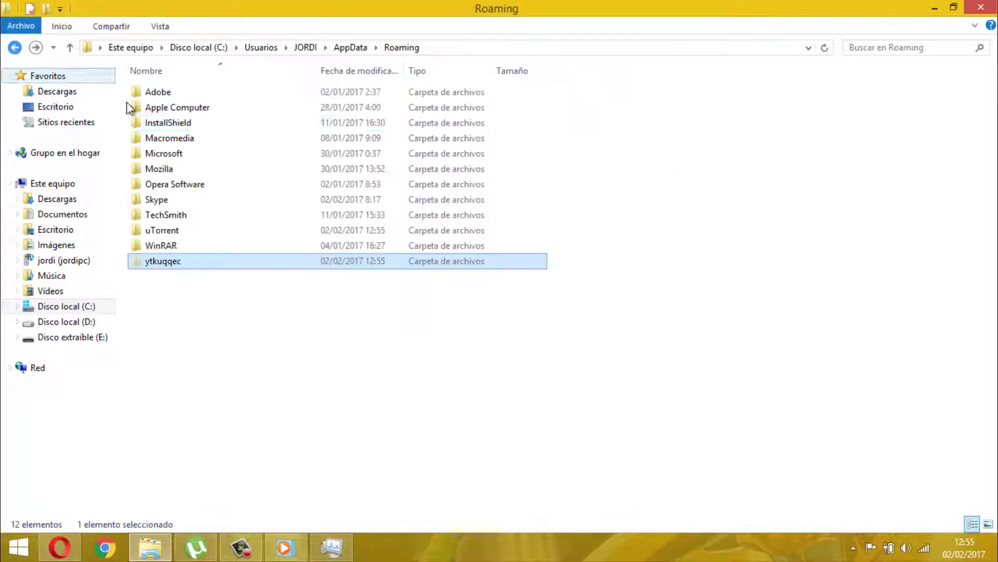
{"action": "right_click", "coordinate": [220, 267]}
{"action": "left_click", "coordinate": [257, 485]}
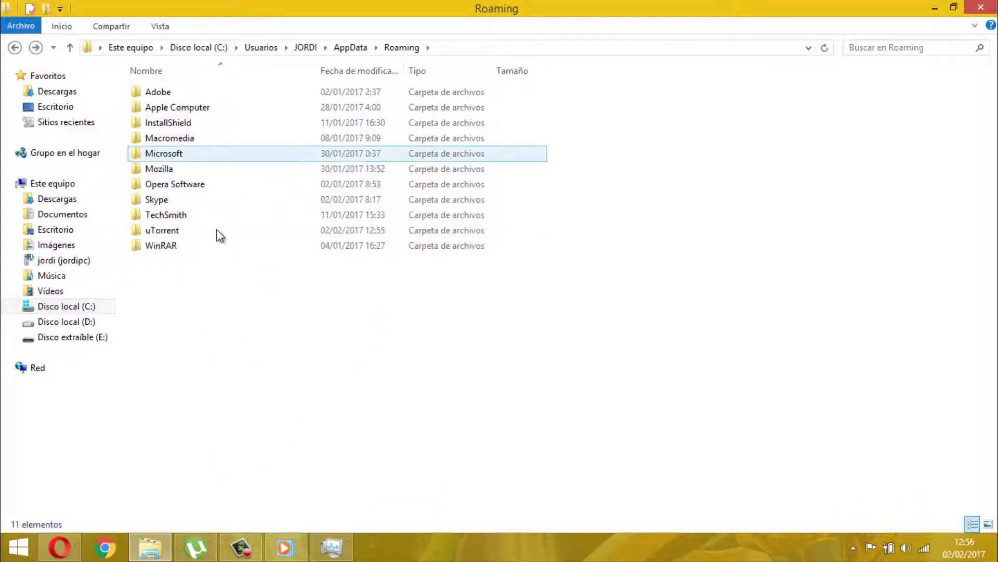
Switch the file window to Este equipo, minimize it and refresh the desktop.
{"action": "left_click", "coordinate": [86, 186]}
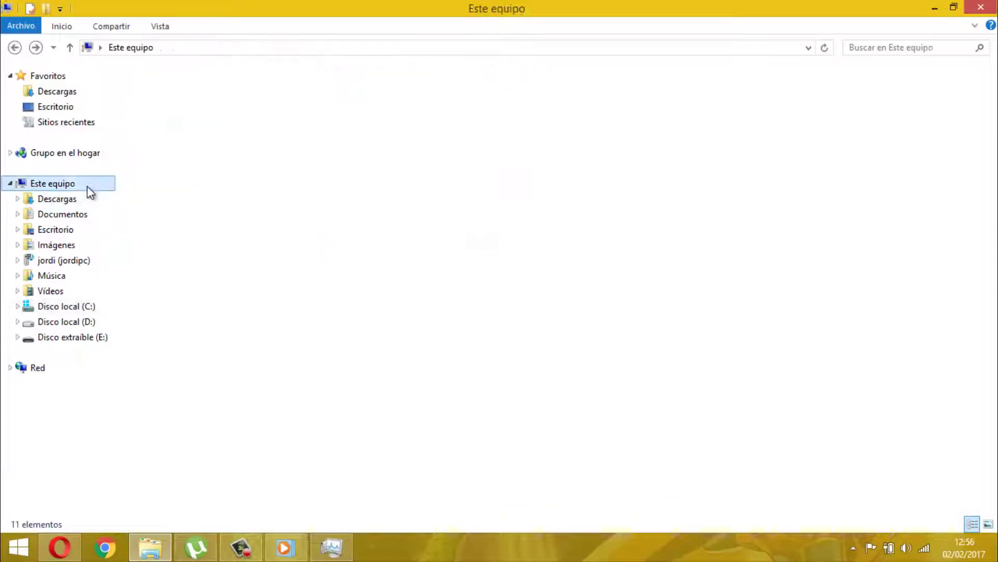
{"action": "left_click", "coordinate": [935, 8]}
{"action": "right_click", "coordinate": [625, 70]}
{"action": "left_click", "coordinate": [668, 113]}
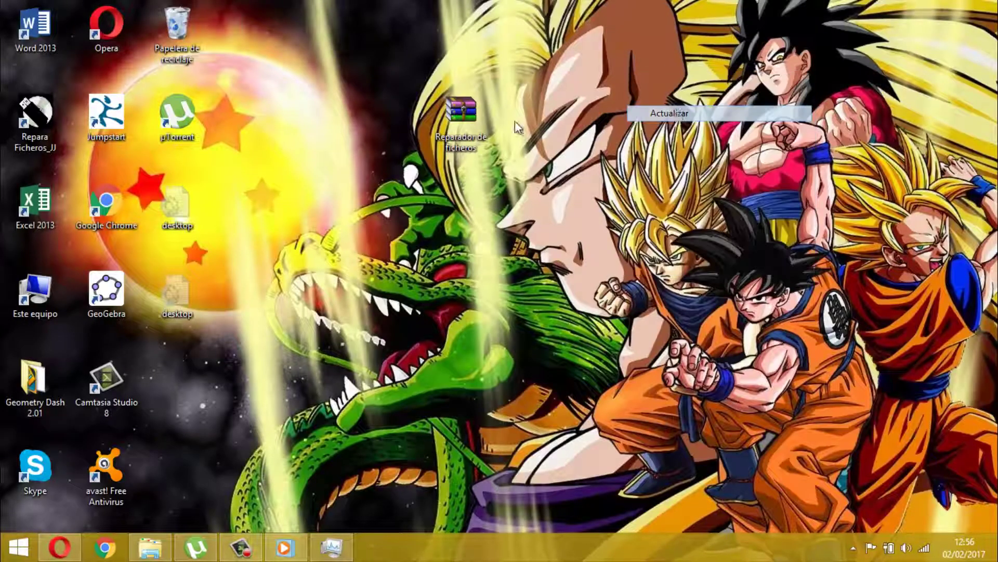
Move the Reparador de ficheros archive to the upper part of the desktop and extract its contents there.
{"action": "left_click_drag", "start_coordinate": [350, 56], "coordinate": [317, 42]}
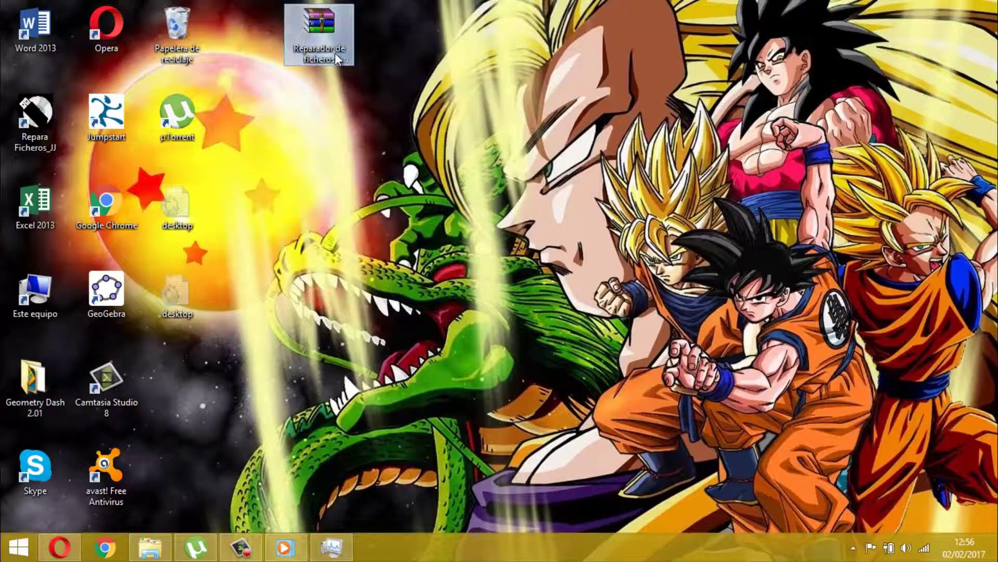
{"action": "right_click", "coordinate": [336, 54]}
{"action": "left_click", "coordinate": [396, 129]}
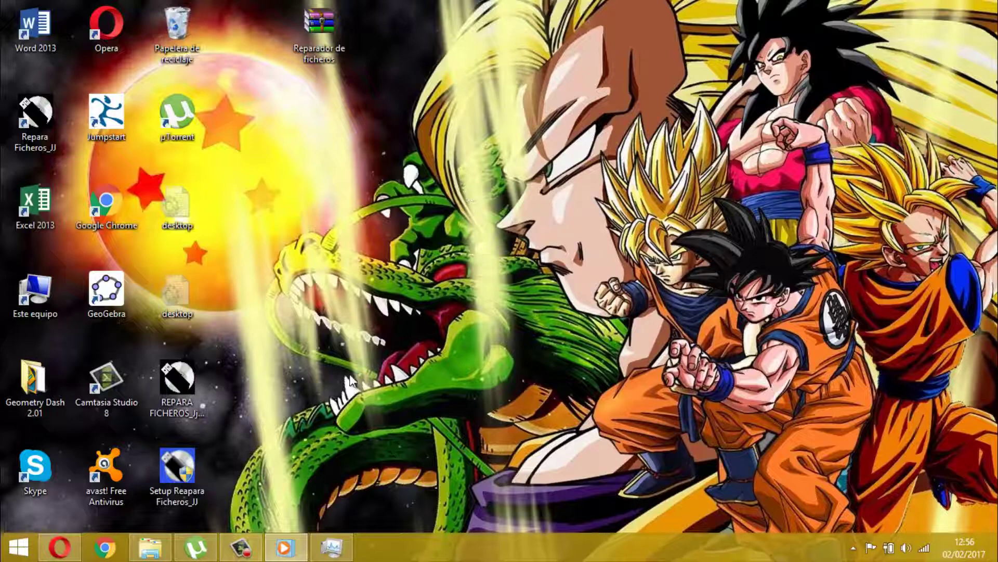
Move the extracted Repara Ficheros files to a free desktop area and launch the Setup Reapara Ficheros_JJ installer.
{"action": "left_click_drag", "start_coordinate": [266, 305], "coordinate": [180, 209]}
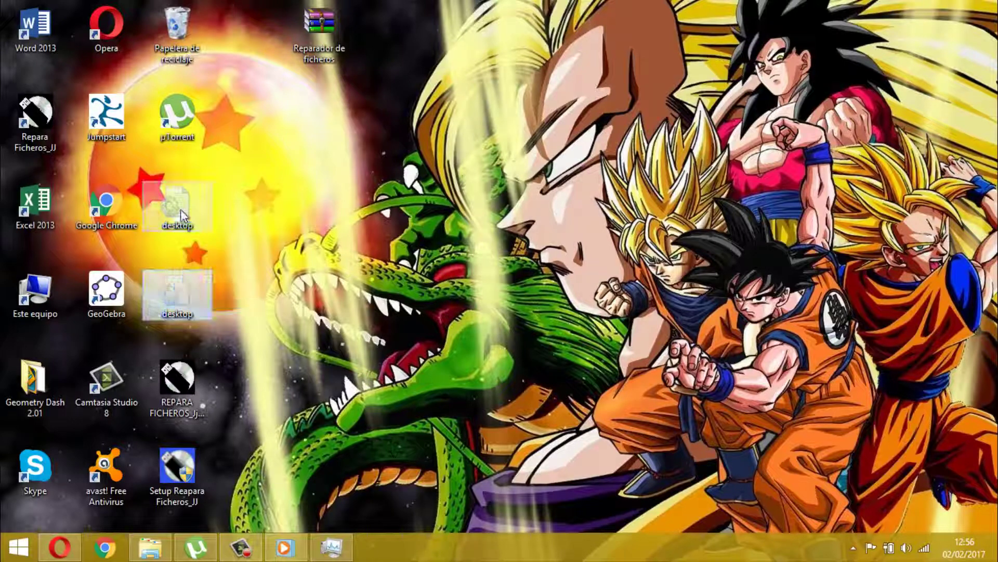
{"action": "left_click_drag", "start_coordinate": [282, 486], "coordinate": [435, 78]}
{"action": "left_click_drag", "start_coordinate": [404, 131], "coordinate": [492, 54]}
{"action": "double_click", "coordinate": [488, 54]}
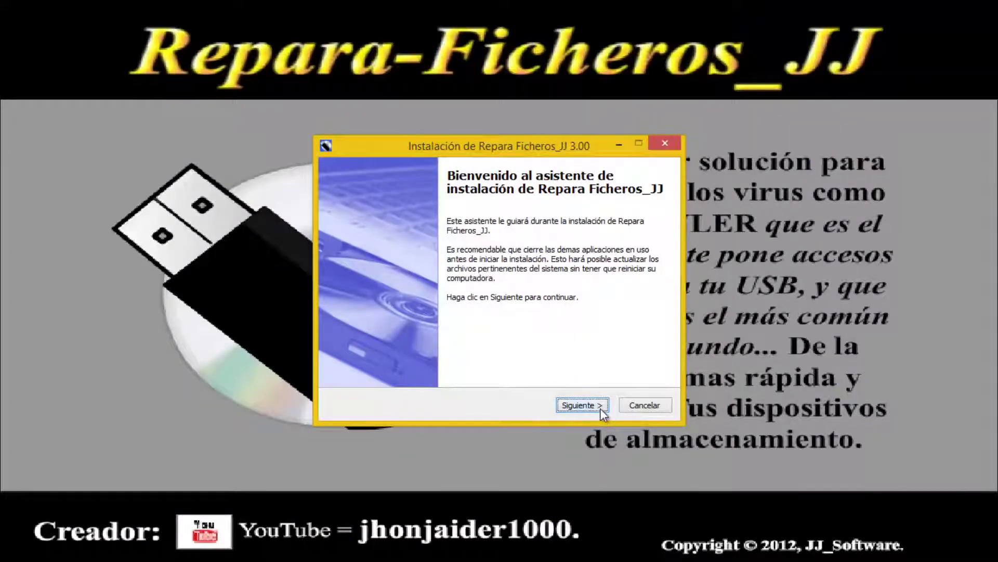
{"action": "left_click", "coordinate": [600, 407]}
{"action": "left_click", "coordinate": [598, 408]}
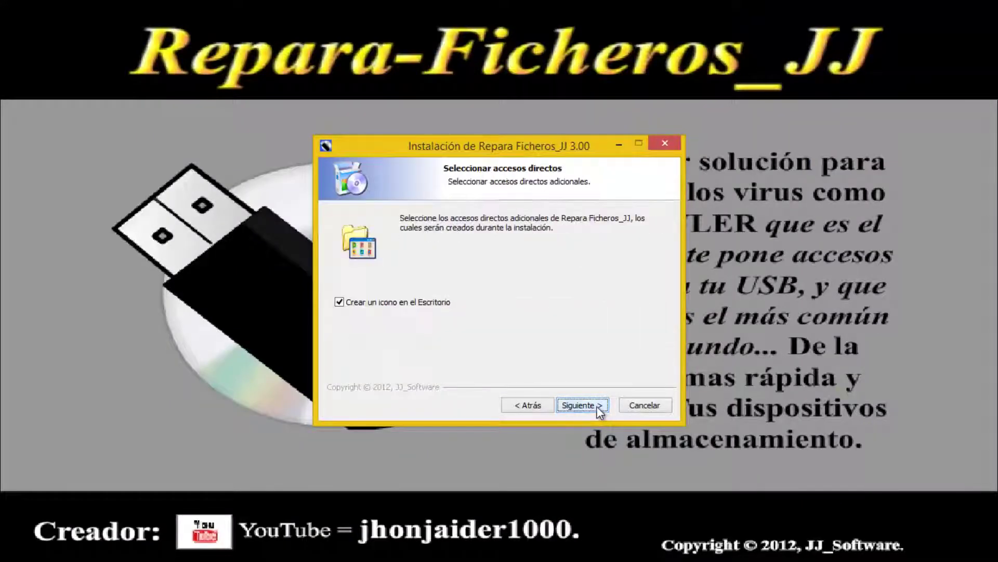
{"action": "left_click", "coordinate": [598, 408]}
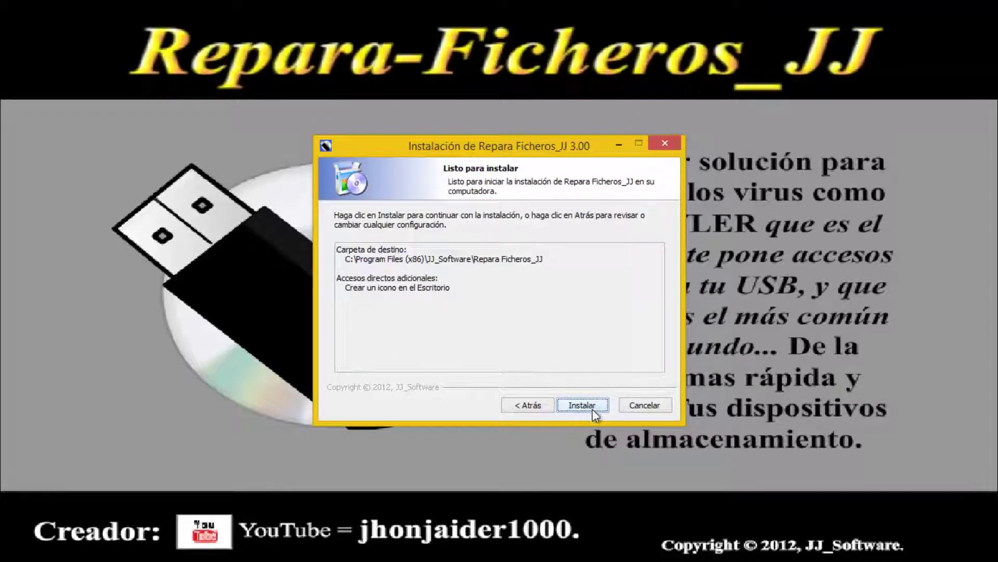
{"action": "left_click", "coordinate": [645, 407]}
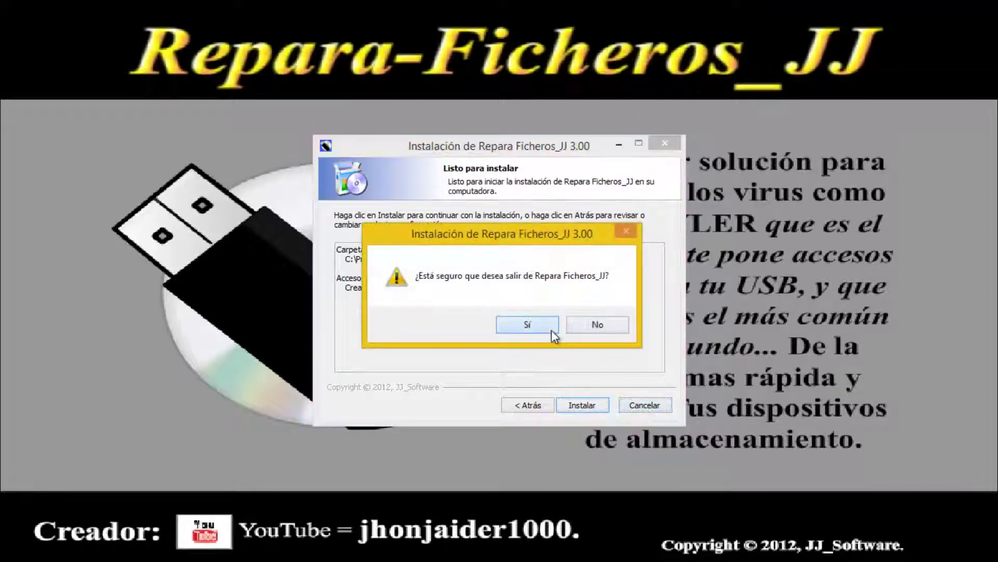
{"action": "left_click", "coordinate": [552, 329]}
Refresh the desktop and close the minimized Task Manager.
{"action": "right_click", "coordinate": [521, 135]}
{"action": "left_click", "coordinate": [556, 178]}
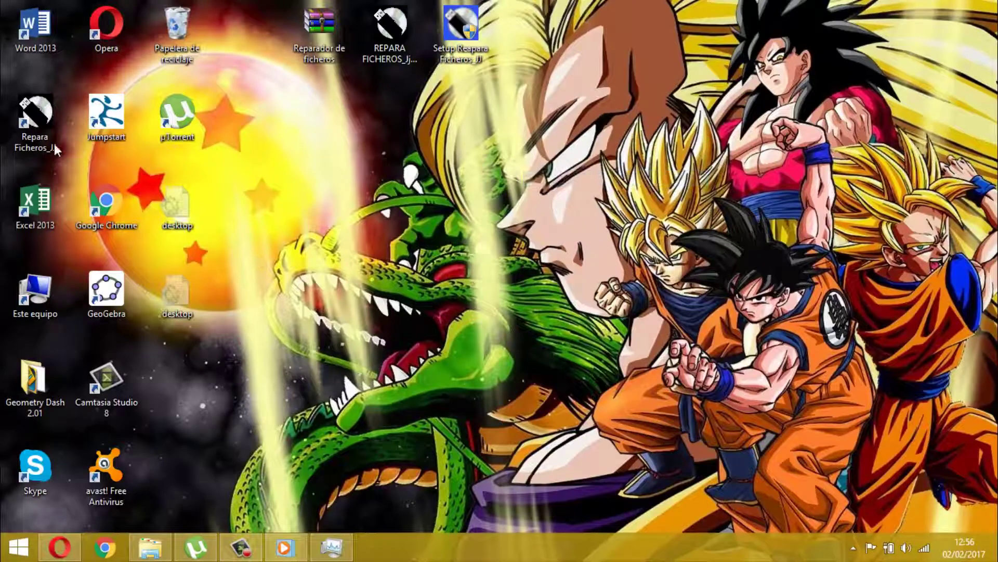
{"action": "right_click", "coordinate": [327, 544]}
{"action": "left_click", "coordinate": [332, 512]}
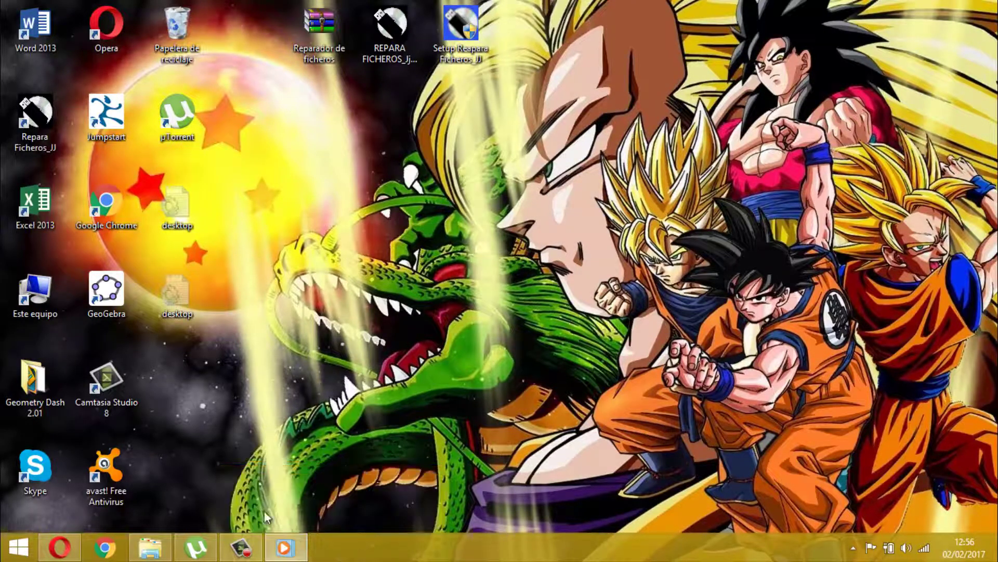
In the folder options of Este equipo, set hidden files, folders and drives not to show, hide protected operating system files, and apply.
{"action": "left_click", "coordinate": [167, 547]}
{"action": "left_click", "coordinate": [120, 30]}
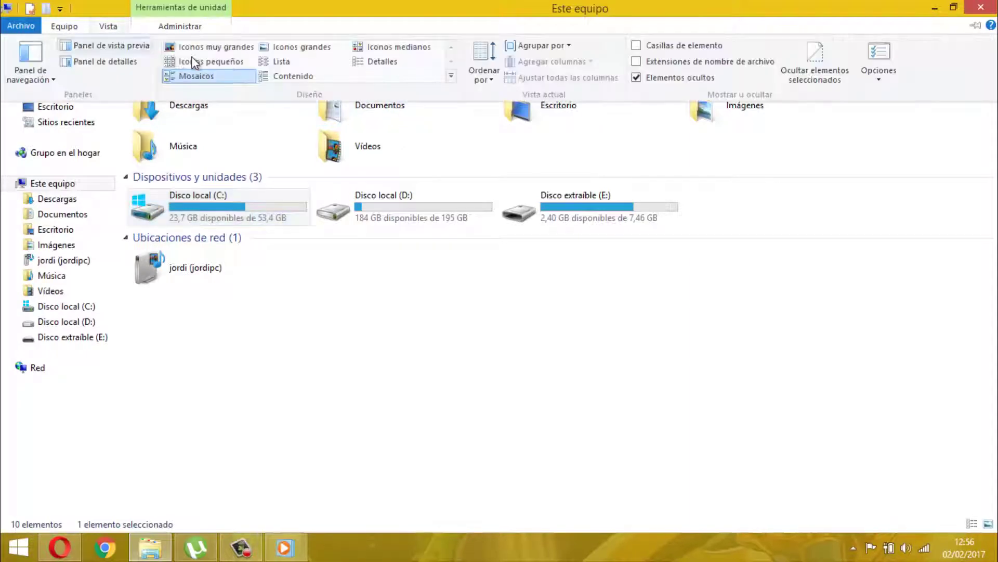
{"action": "left_click", "coordinate": [875, 58]}
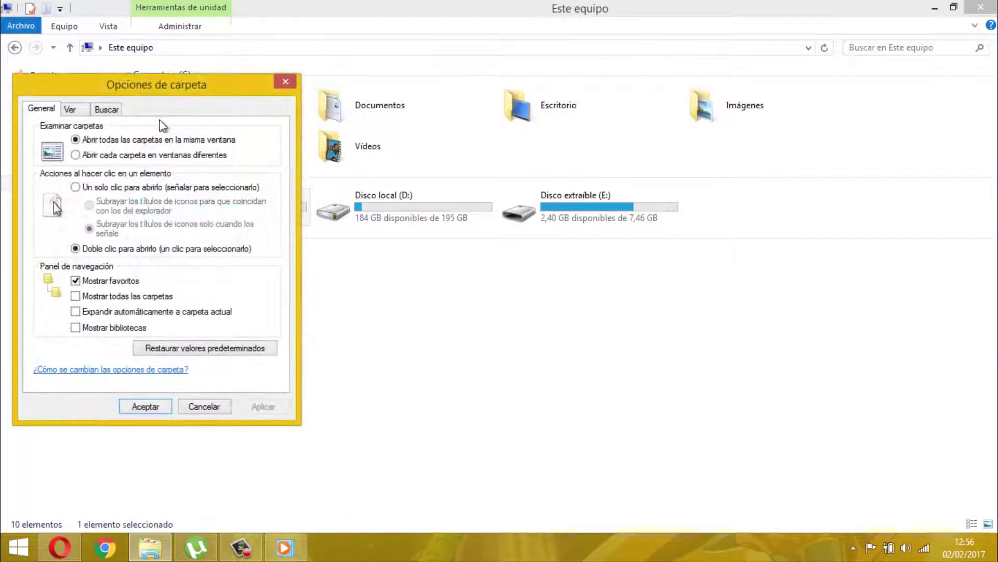
{"action": "left_click", "coordinate": [83, 113]}
{"action": "left_click", "coordinate": [84, 303]}
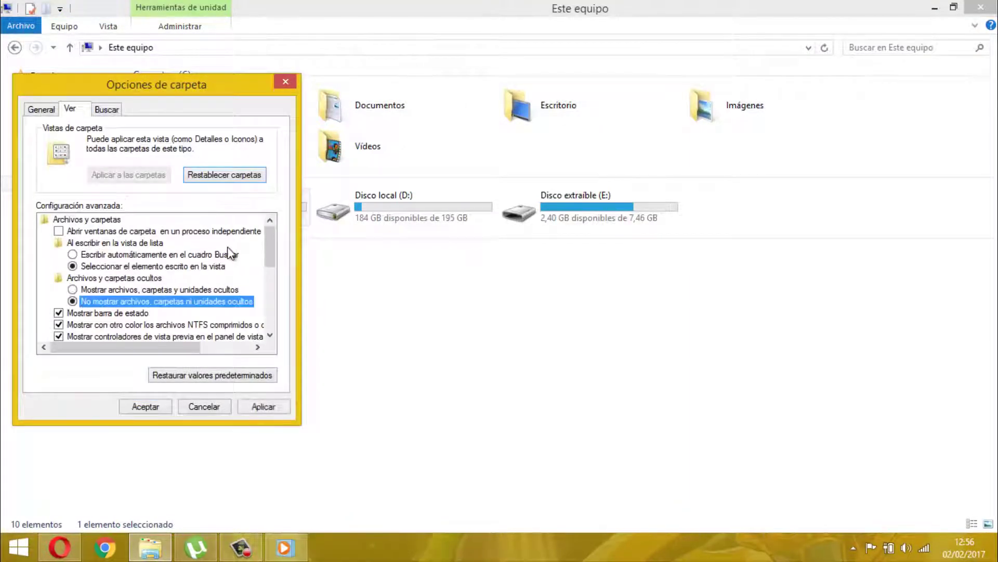
{"action": "scroll", "coordinate": [271, 288], "scroll_direction": "down", "scroll_amount": 5}
{"action": "left_click", "coordinate": [83, 255]}
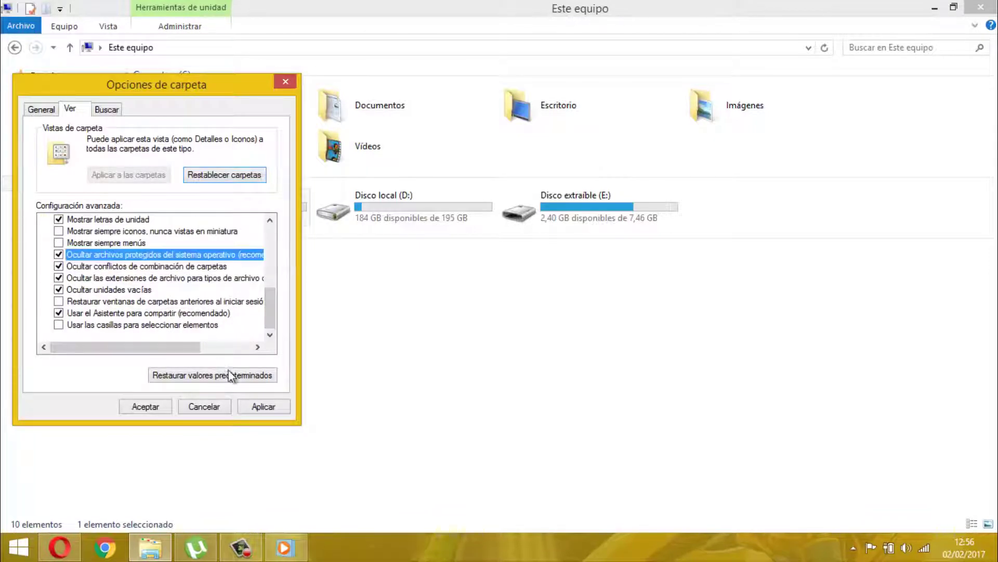
{"action": "left_click", "coordinate": [250, 408]}
{"action": "left_click", "coordinate": [142, 406]}
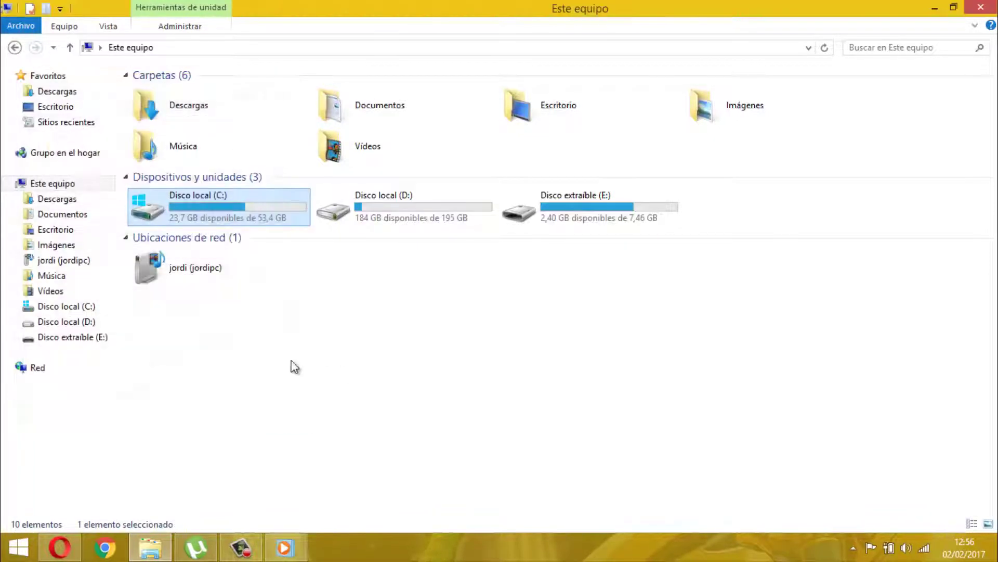
Open Disco extraíble (E:) to view its shortcut files, minimize the window and refresh the desktop.
{"action": "double_click", "coordinate": [644, 207]}
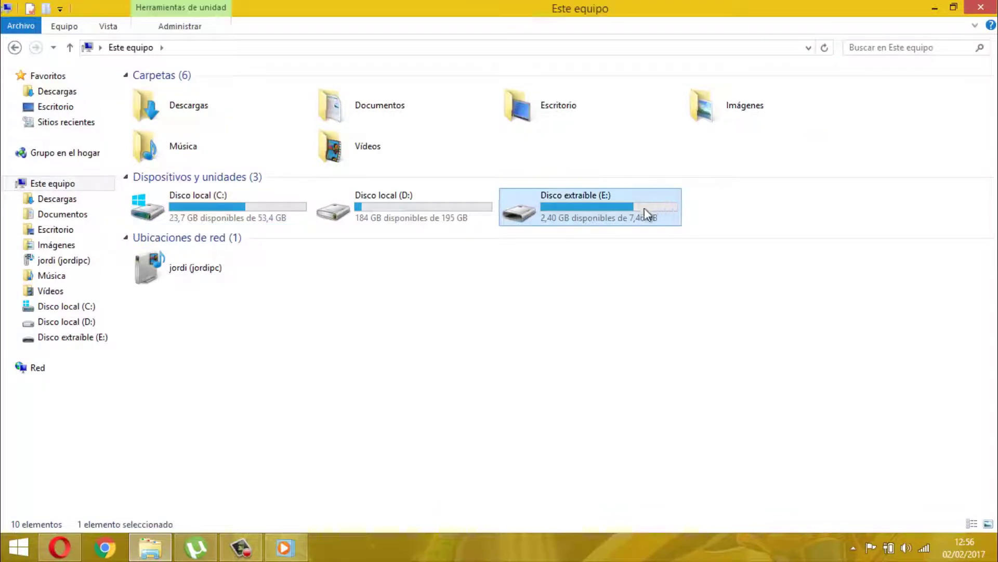
{"action": "left_click", "coordinate": [934, 8]}
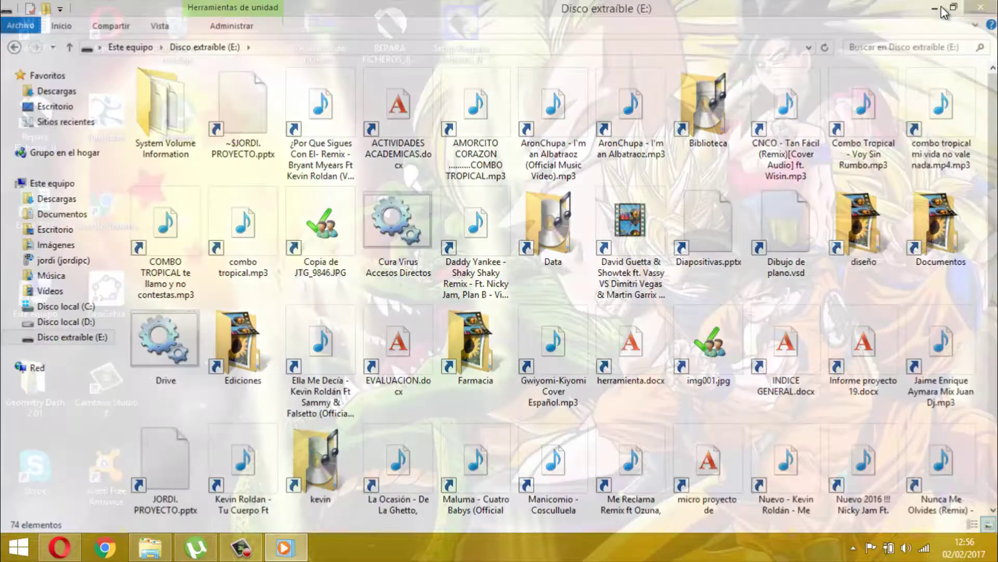
{"action": "right_click", "coordinate": [666, 61]}
{"action": "left_click", "coordinate": [708, 102]}
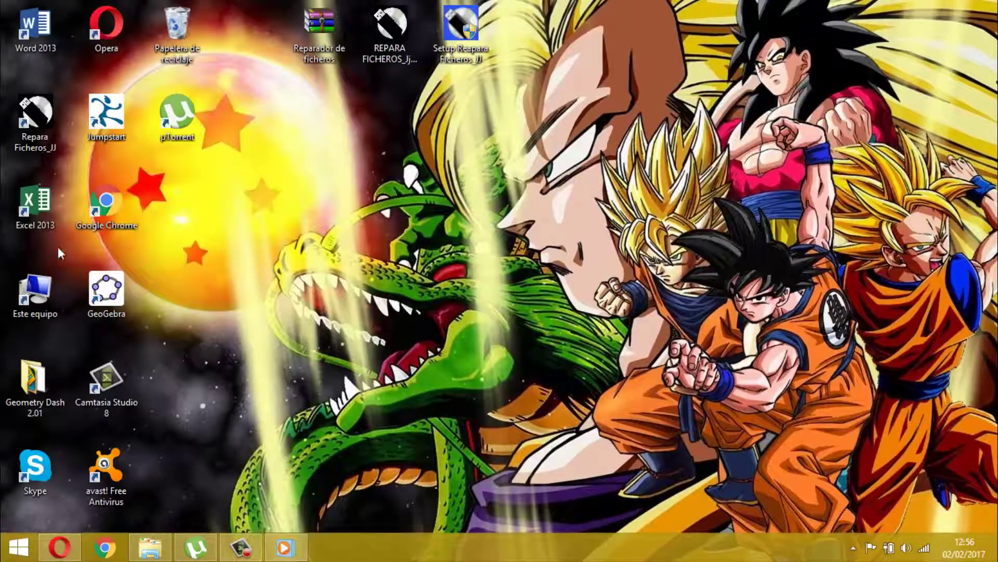
Launch Repara Ficheros_JJ from its desktop shortcut and choose option 1 to repair a USB drive from viruses.
{"action": "right_click", "coordinate": [30, 136]}
{"action": "left_click", "coordinate": [73, 146]}
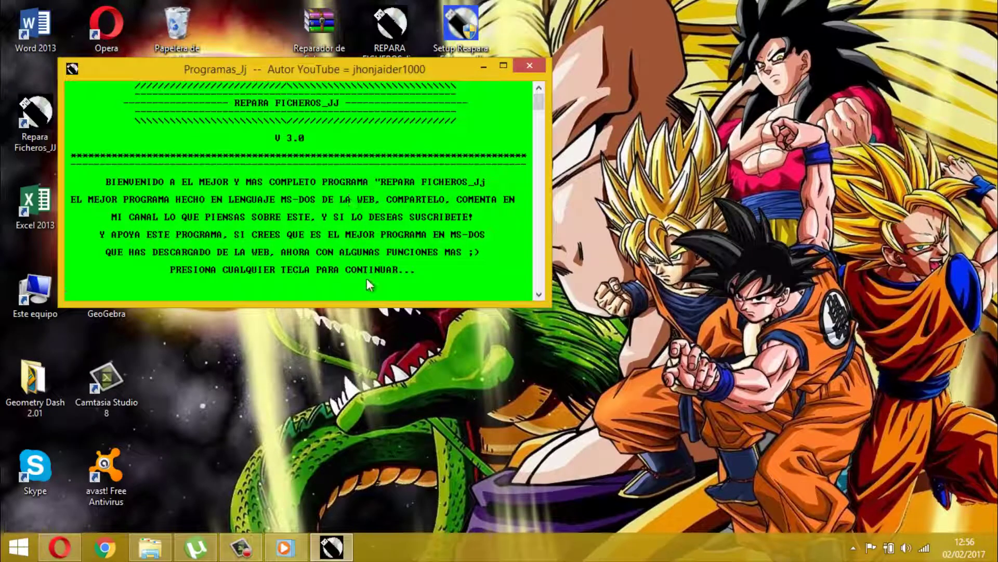
{"action": "key", "text": "Return"}
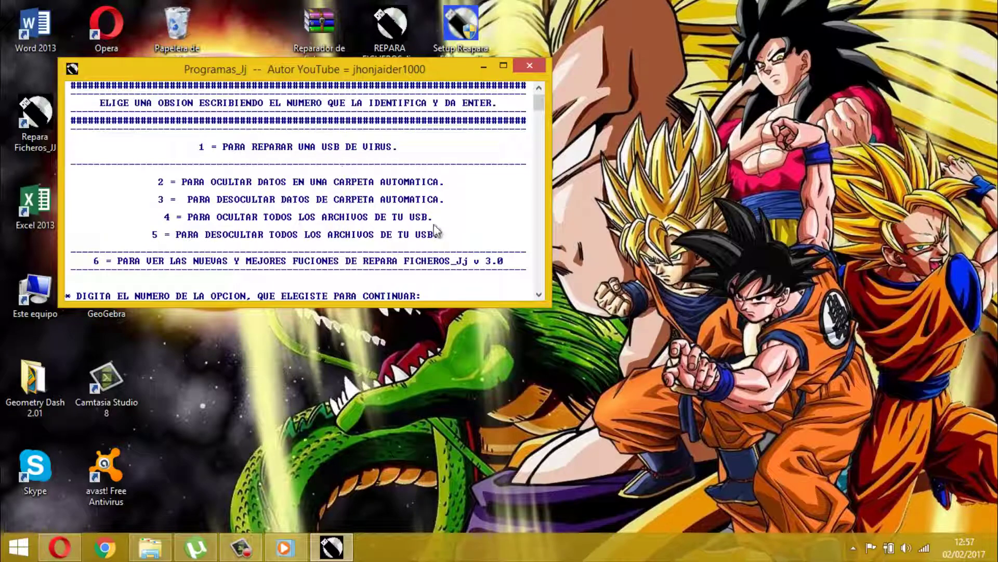
{"action": "key", "text": "Return"}
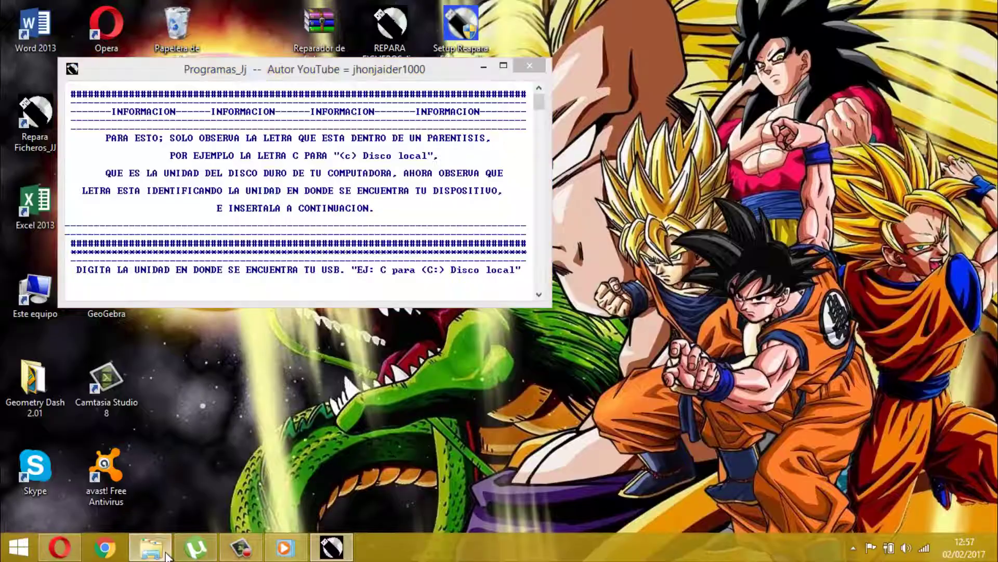
Check the removable disk's letter in Este equipo and start the repair on unit E.
{"action": "left_click", "coordinate": [150, 547]}
{"action": "left_click", "coordinate": [51, 182]}
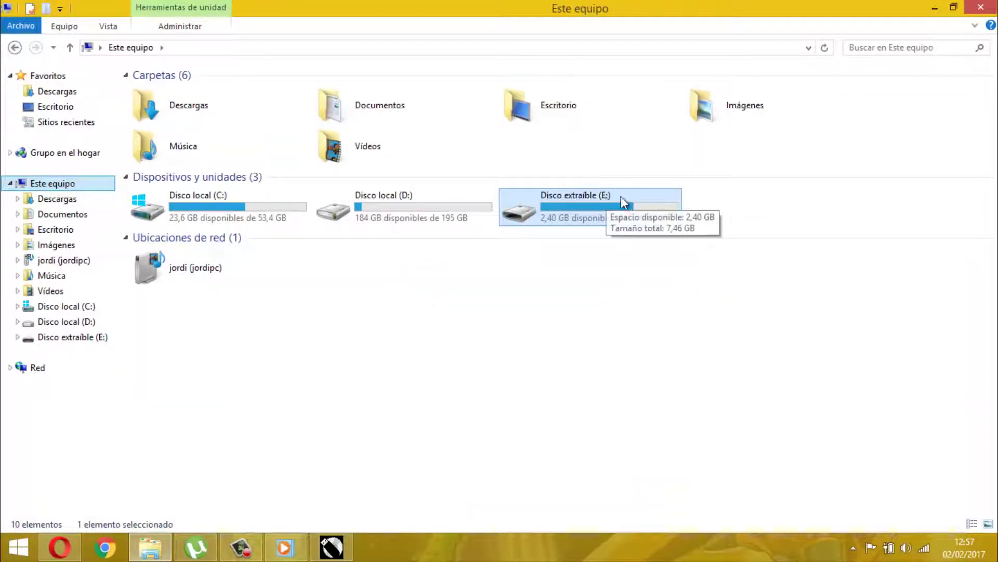
{"action": "left_click", "coordinate": [935, 8]}
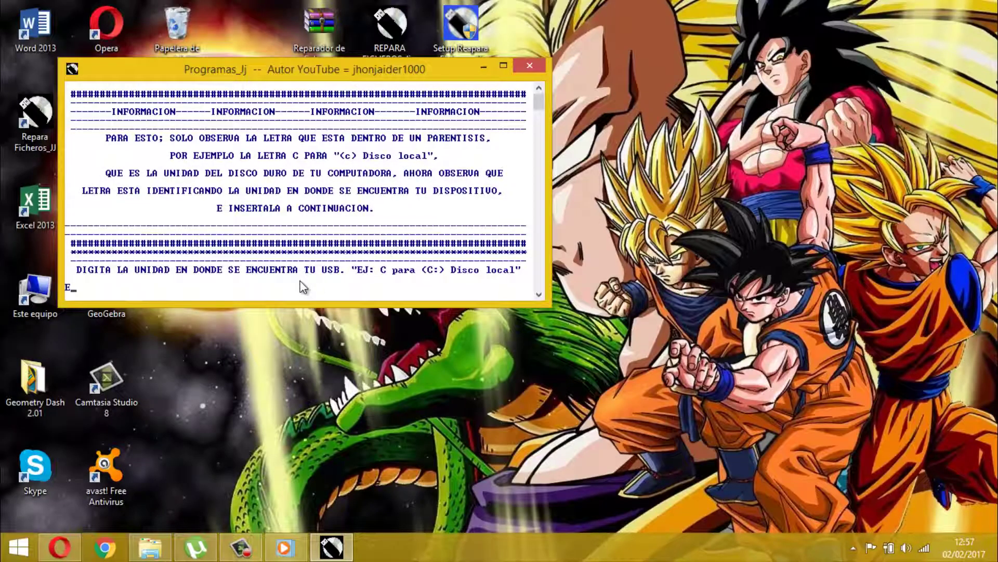
{"action": "key", "text": "Return"}
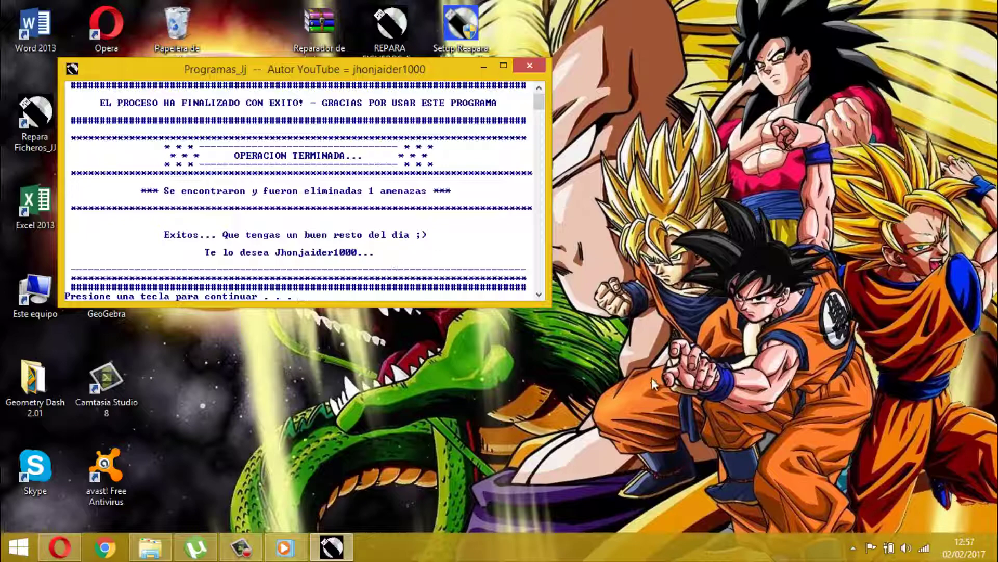
Go through the closing report screens, exit Repara Ficheros_JJ and refresh the desktop.
{"action": "key", "text": "Return"}
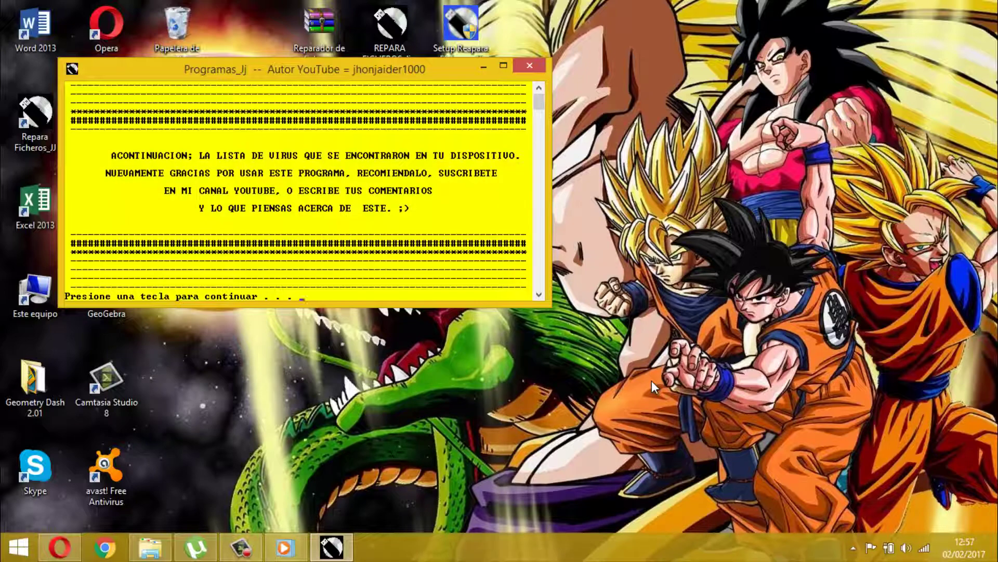
{"action": "key", "text": "Return"}
{"action": "key", "text": "Return"}
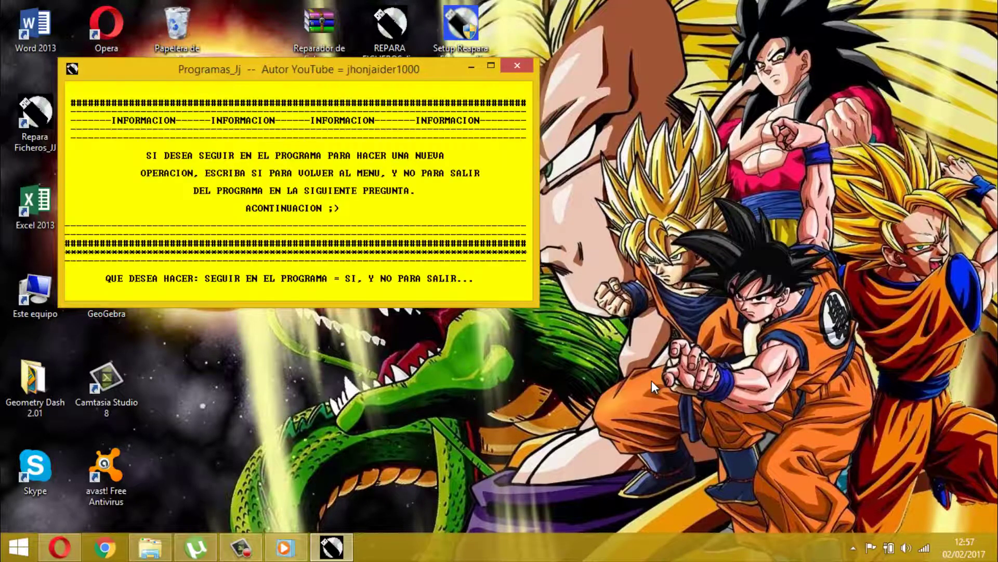
{"action": "key", "text": "Return"}
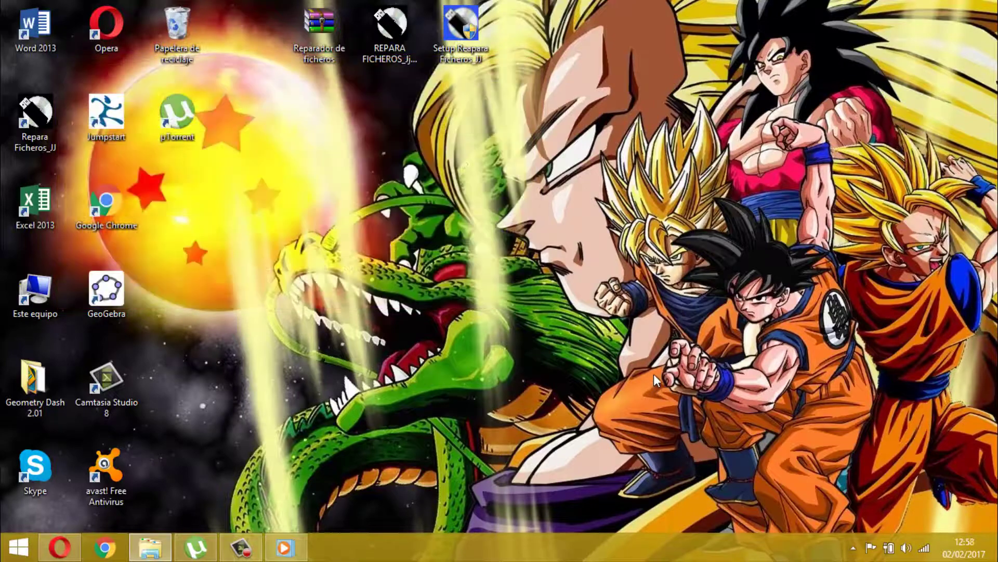
{"action": "right_click", "coordinate": [552, 195]}
{"action": "left_click", "coordinate": [570, 225]}
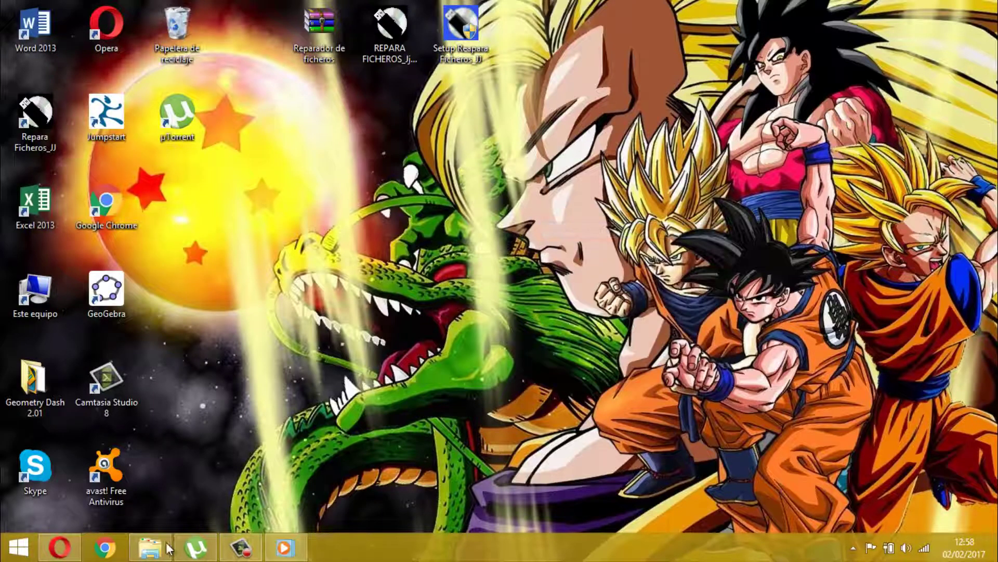
Open Disco extraíble (E:) from Este equipo and enter its Drive folder.
{"action": "left_click", "coordinate": [593, 221]}
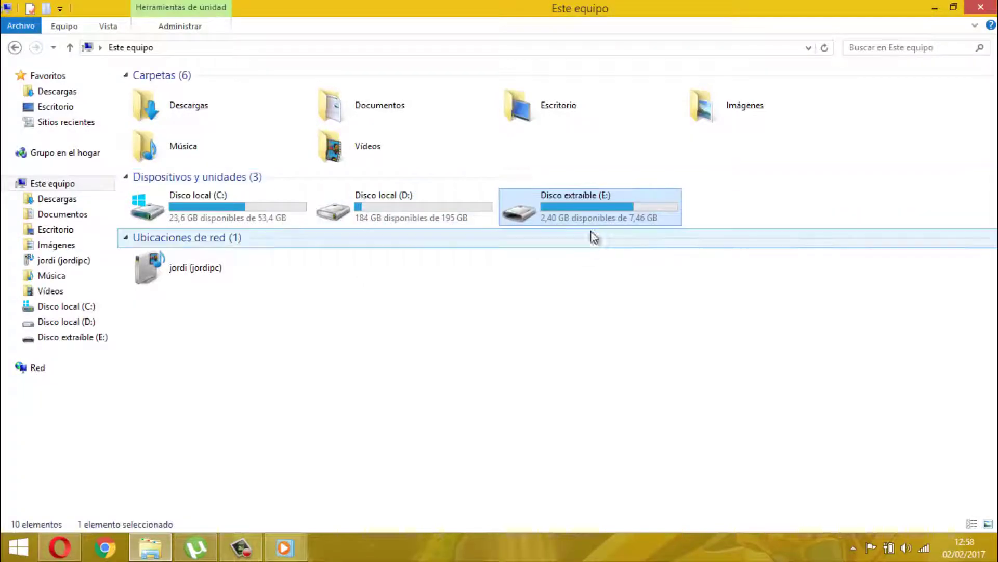
{"action": "right_click", "coordinate": [620, 214]}
{"action": "left_click", "coordinate": [643, 225]}
{"action": "left_click_drag", "start_coordinate": [651, 201], "coordinate": [274, 139]}
{"action": "left_click", "coordinate": [252, 220]}
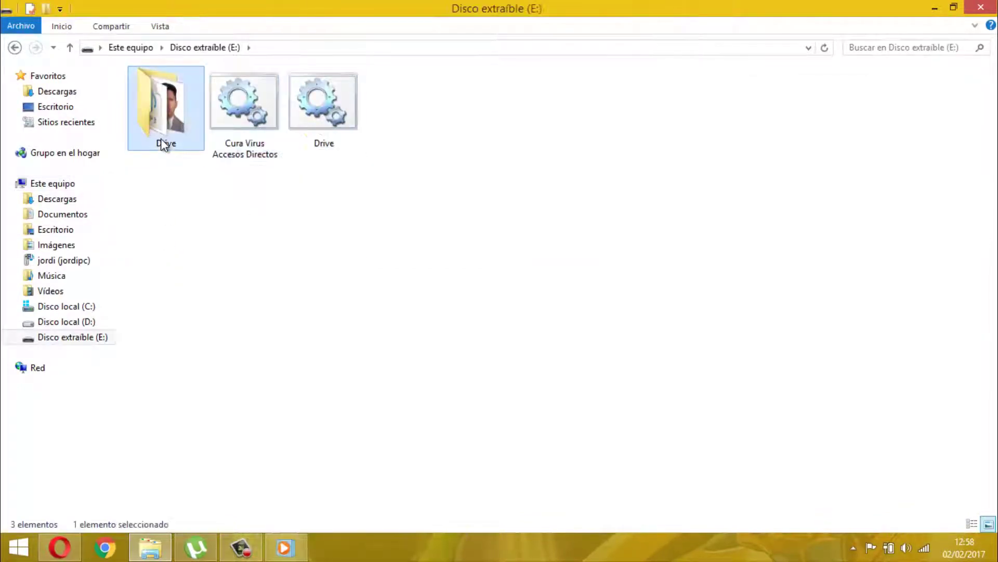
{"action": "double_click", "coordinate": [163, 139]}
Set the view of the Drive folder to Iconos grandes.
{"action": "right_click", "coordinate": [685, 190]}
{"action": "mouse_move", "coordinate": [697, 198]}
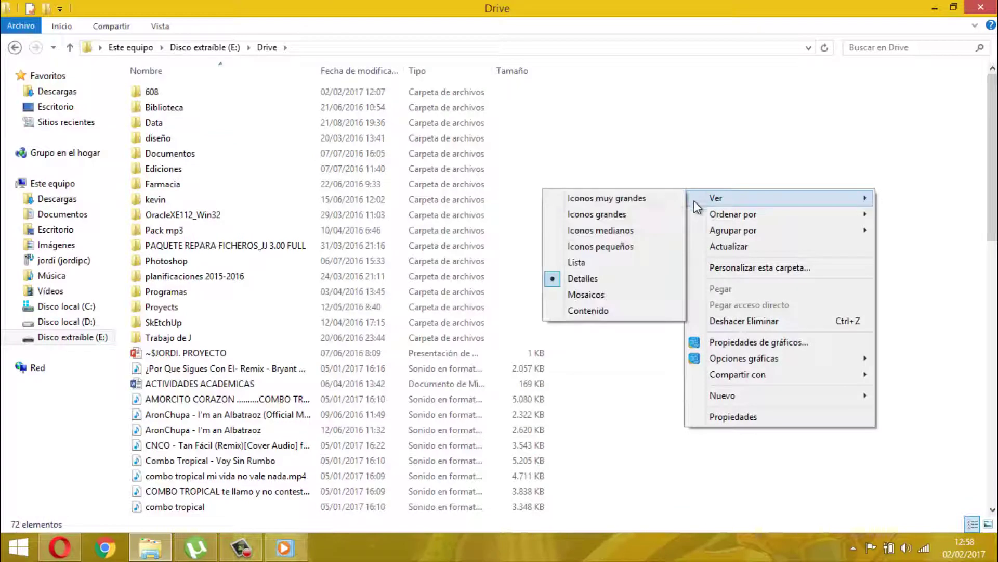
{"action": "left_click", "coordinate": [678, 214]}
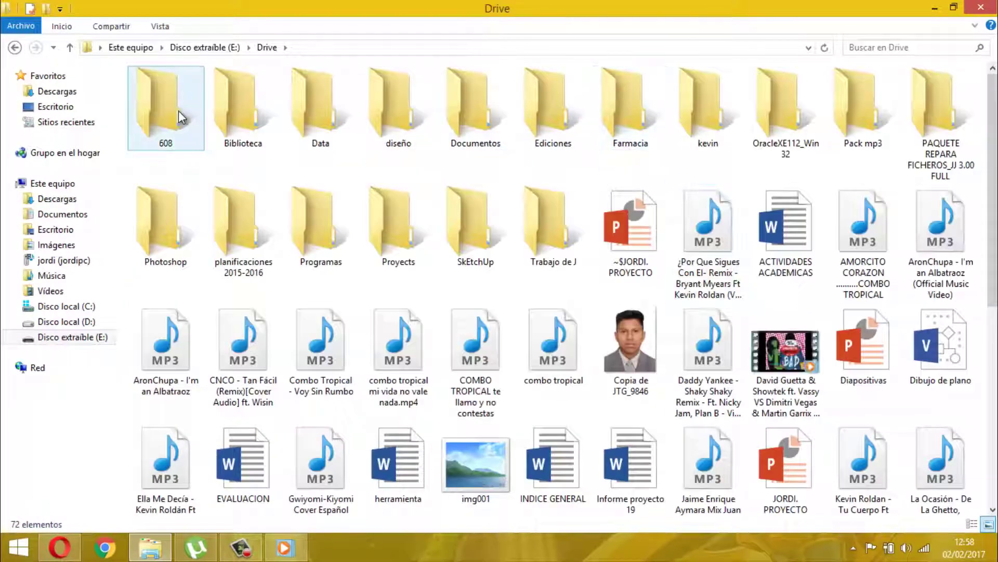
Check the contents of the 608 folder, return to the Drive folder and delete 608.
{"action": "left_click", "coordinate": [196, 122]}
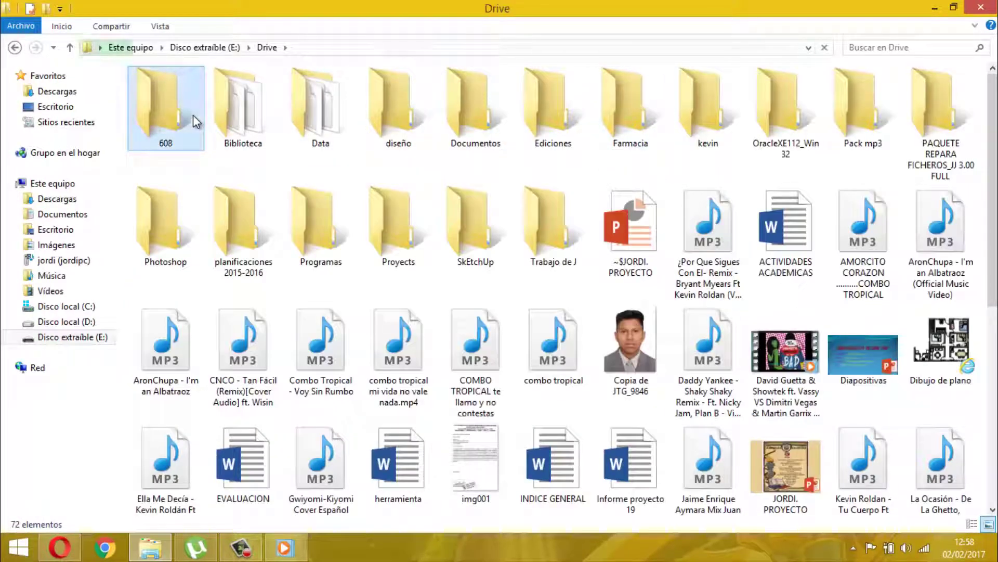
{"action": "double_click", "coordinate": [194, 121]}
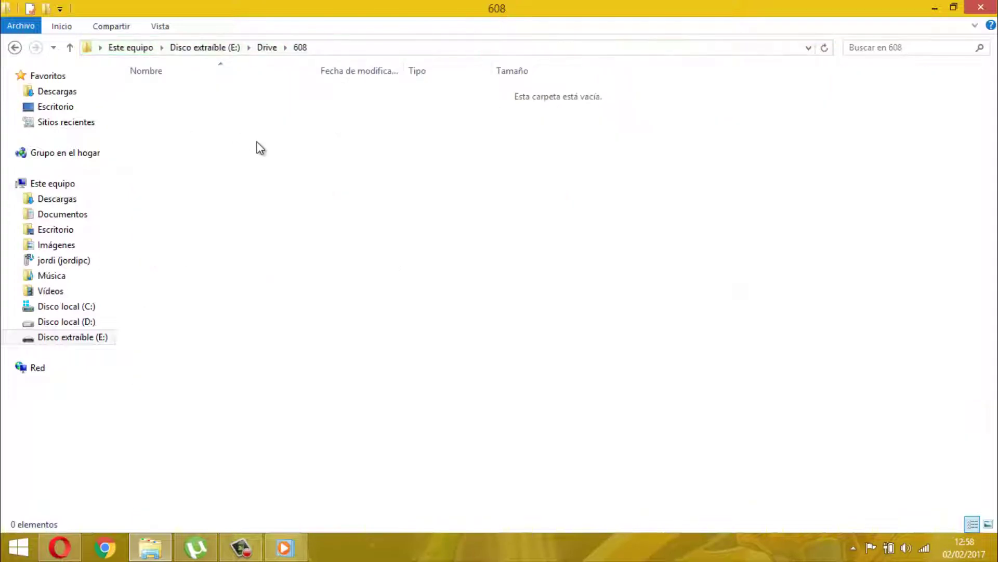
{"action": "left_click", "coordinate": [15, 47]}
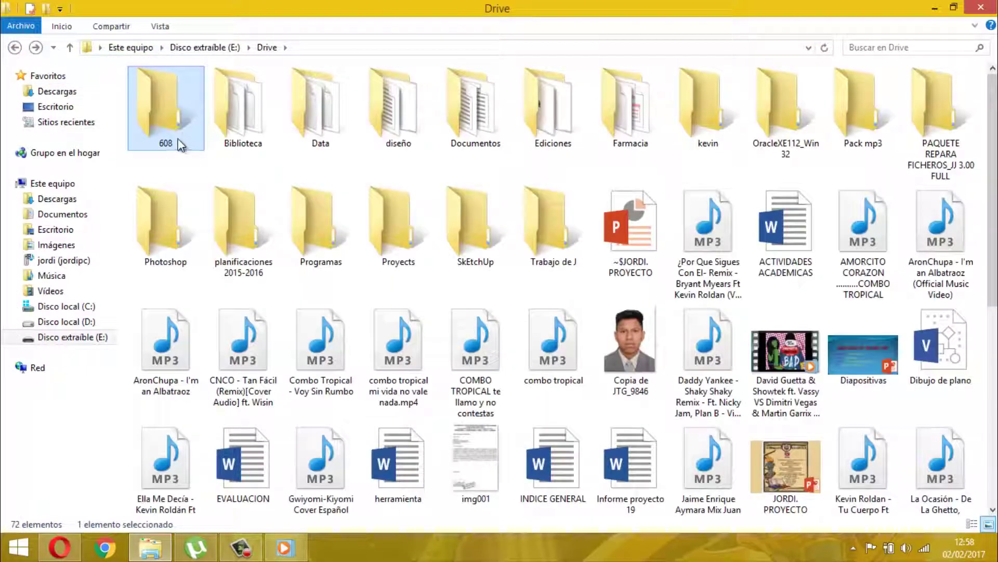
{"action": "right_click", "coordinate": [175, 139]}
{"action": "left_click", "coordinate": [235, 404]}
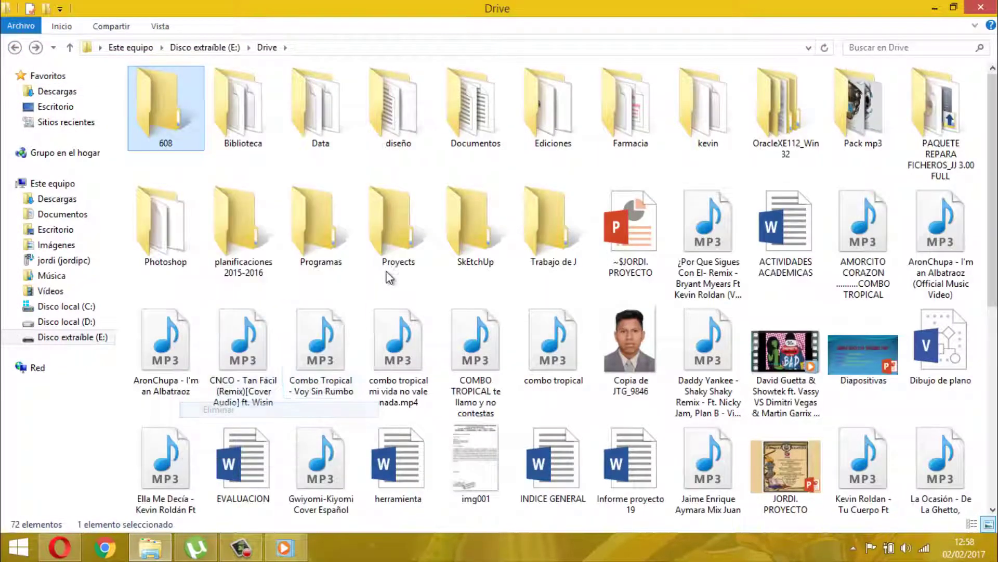
{"action": "left_click", "coordinate": [535, 330]}
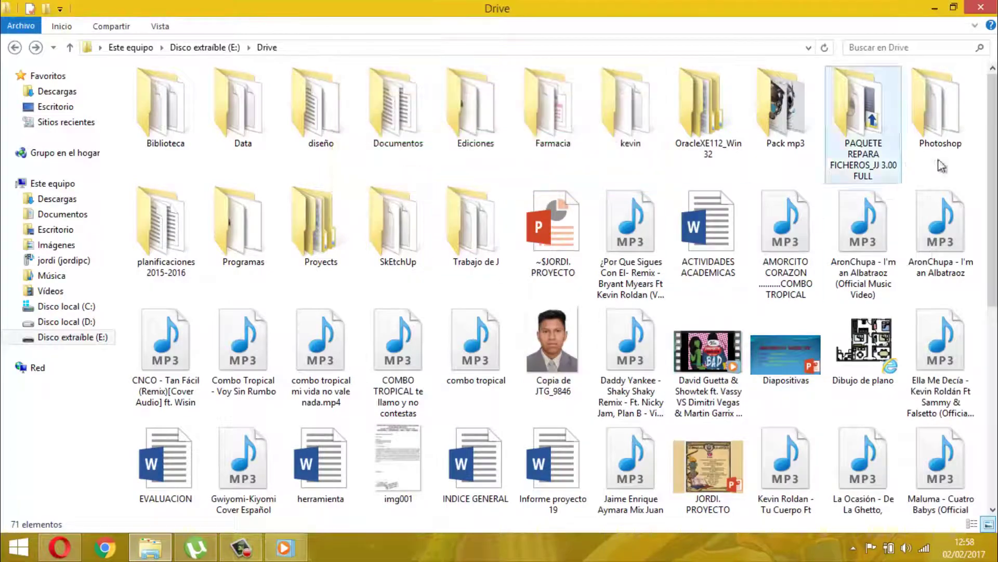
Move all the contents of the Drive folder to the root of Disco extraíble (E:) by cutting and pasting them.
{"action": "scroll", "coordinate": [959, 504], "scroll_direction": "down", "scroll_amount": 5}
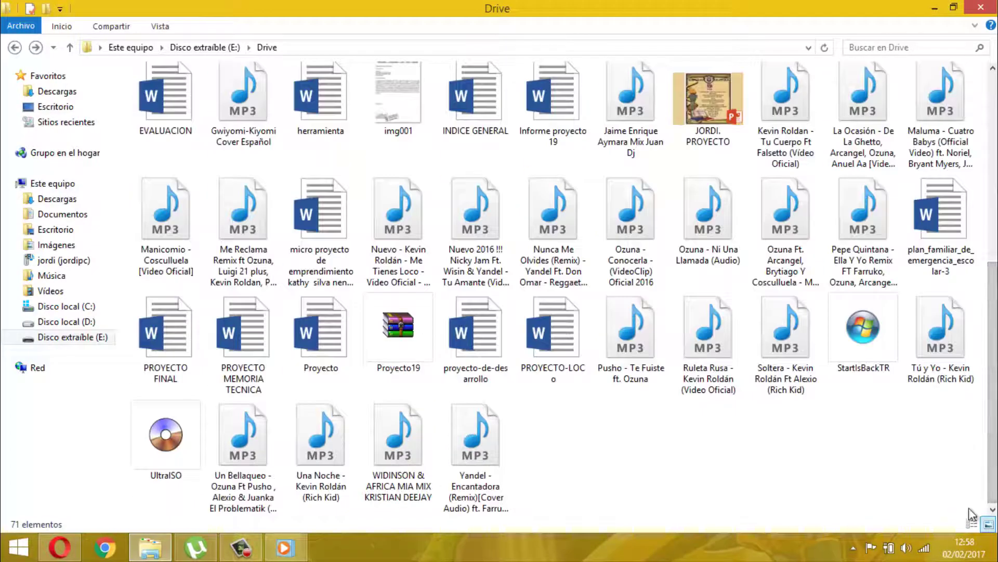
{"action": "left_click_drag", "start_coordinate": [969, 507], "coordinate": [173, 108]}
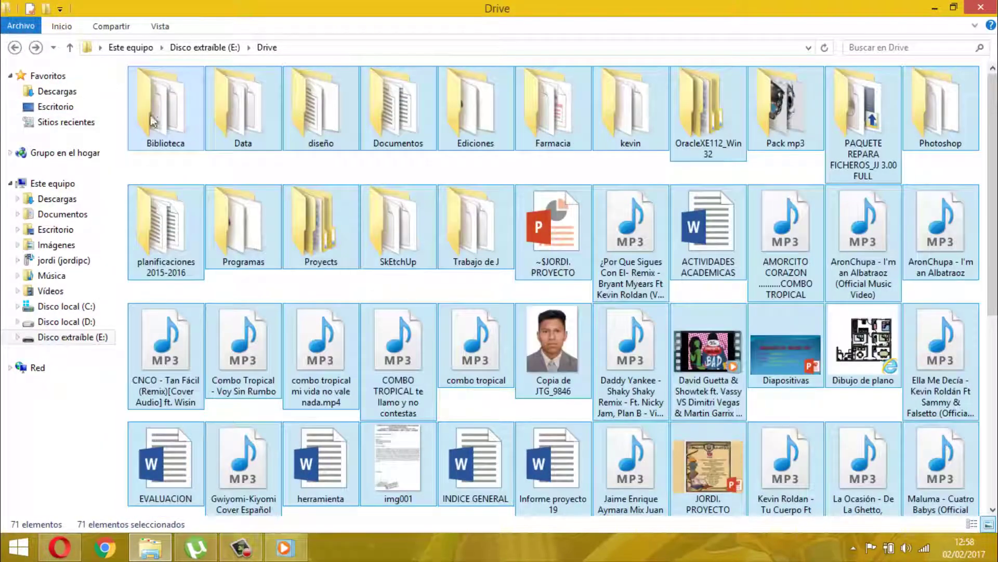
{"action": "right_click", "coordinate": [173, 108]}
{"action": "left_click", "coordinate": [216, 247]}
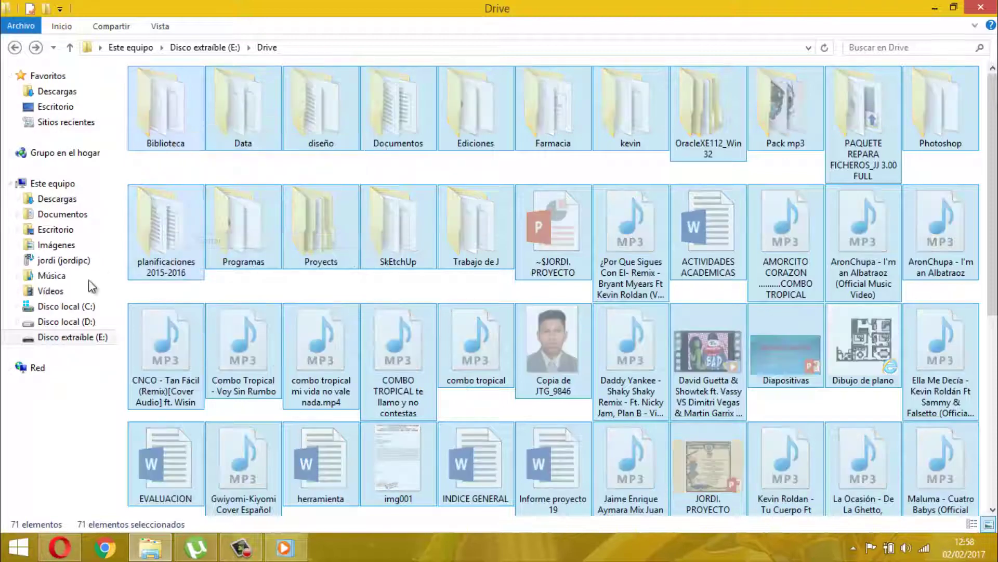
{"action": "left_click", "coordinate": [64, 338]}
{"action": "right_click", "coordinate": [410, 224]}
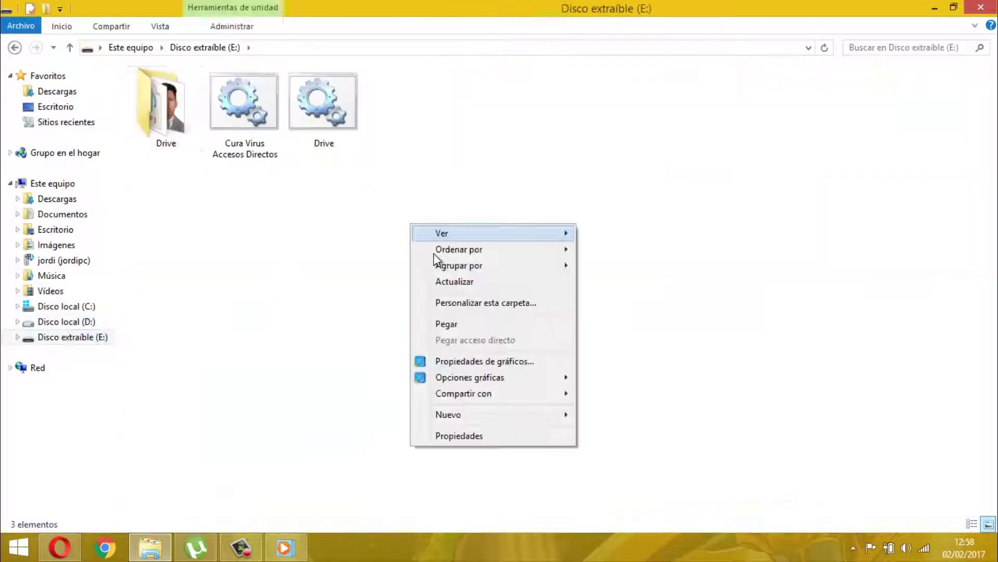
{"action": "left_click", "coordinate": [447, 323]}
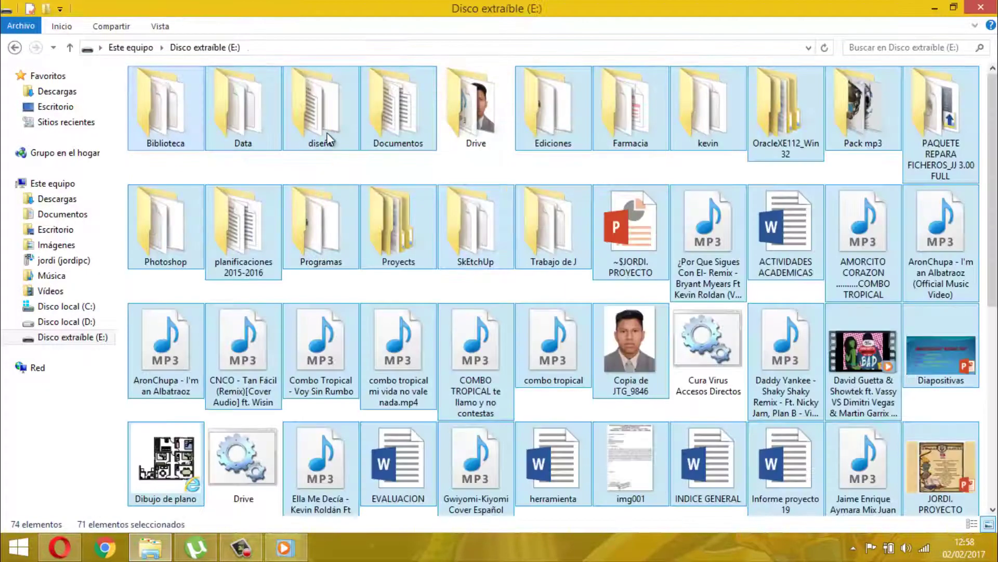
Check the contents of the Drive folder on drive E:, return to the drive's root and permanently delete that folder.
{"action": "double_click", "coordinate": [470, 151]}
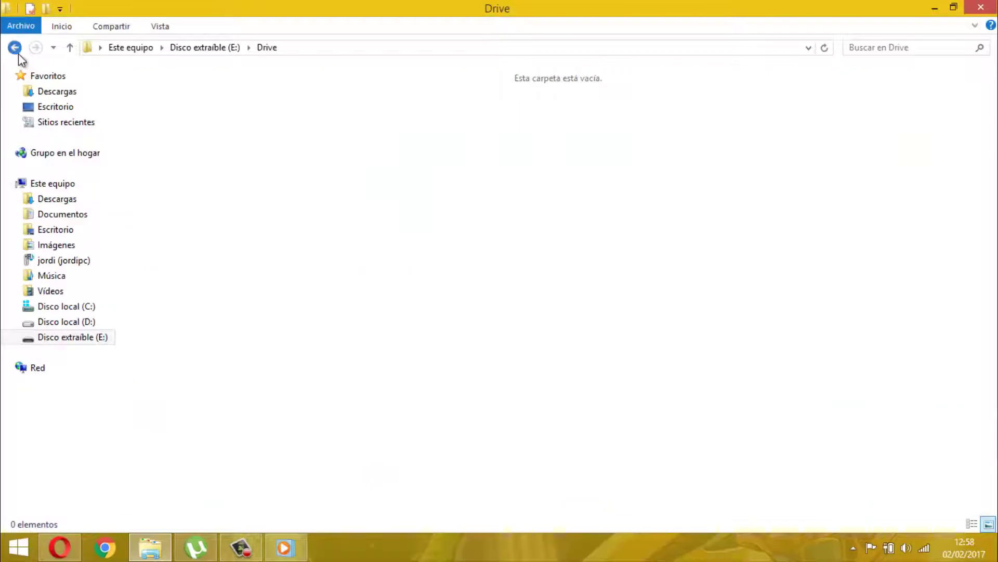
{"action": "left_click", "coordinate": [15, 48]}
{"action": "key", "text": "Delete"}
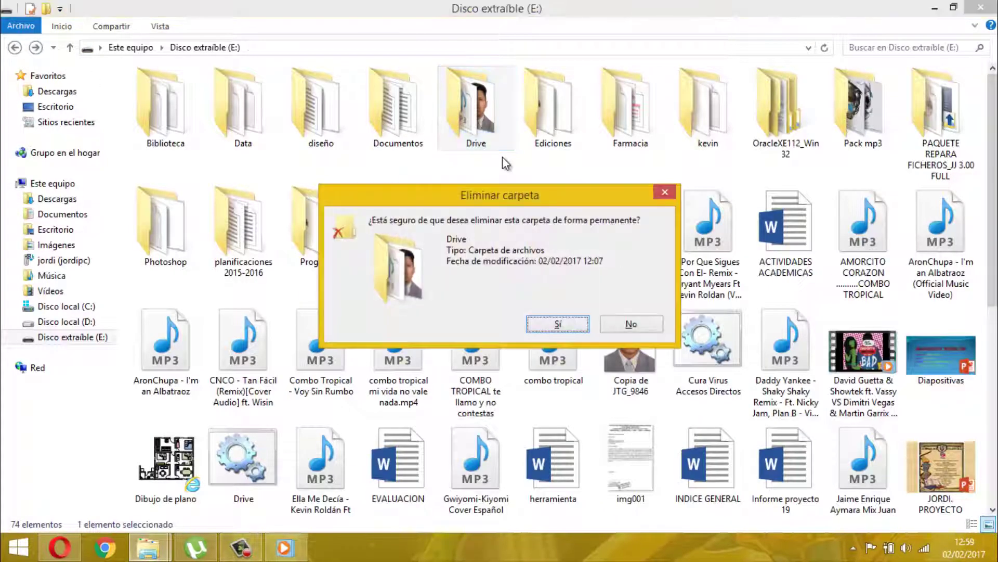
{"action": "left_click", "coordinate": [547, 324]}
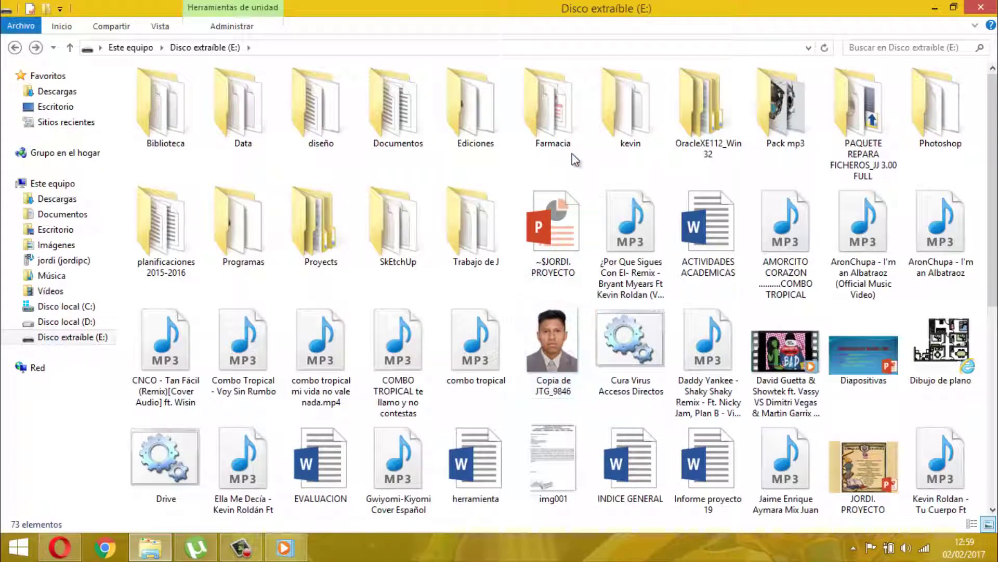
Return to Este equipo and reopen Disco extraíble (E:).
{"action": "left_click", "coordinate": [74, 198]}
{"action": "left_click", "coordinate": [58, 183]}
{"action": "left_click_drag", "start_coordinate": [735, 266], "coordinate": [586, 292]}
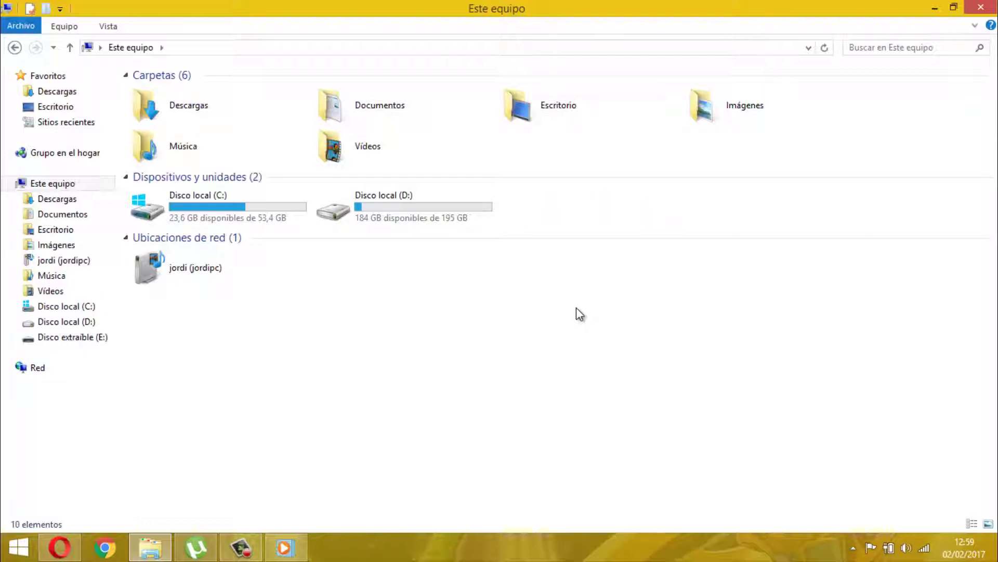
{"action": "left_click", "coordinate": [583, 208]}
{"action": "double_click", "coordinate": [583, 208]}
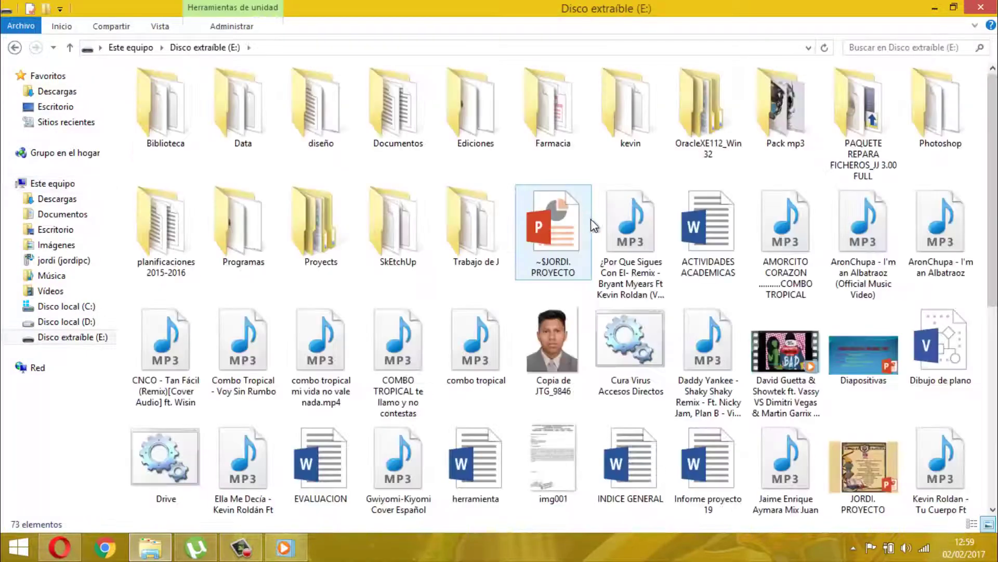
Refresh the listing of drive E: and look through the recovered folders and files.
{"action": "right_click", "coordinate": [562, 154]}
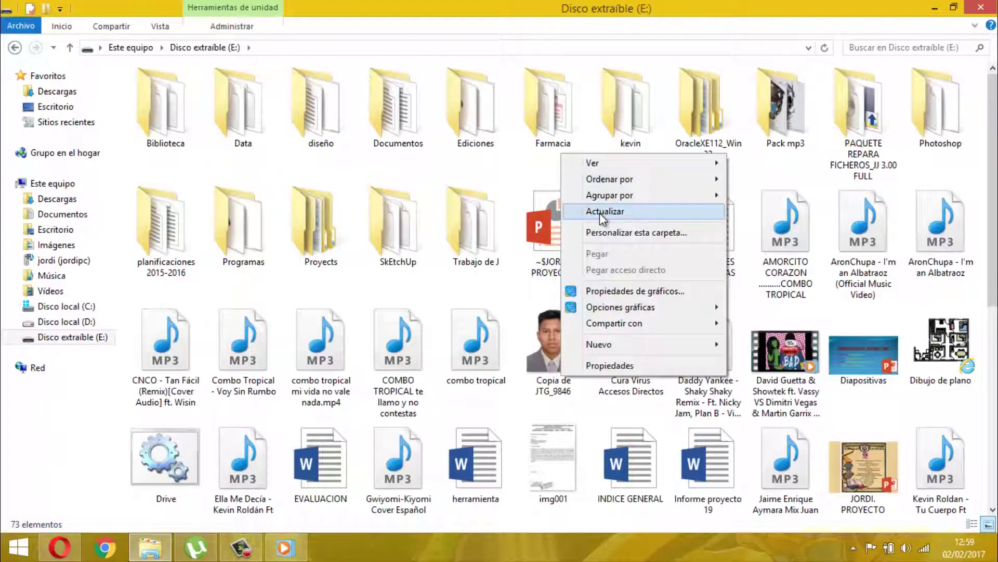
{"action": "left_click", "coordinate": [598, 211]}
{"action": "scroll", "coordinate": [850, 417], "scroll_direction": "down", "scroll_amount": 5}
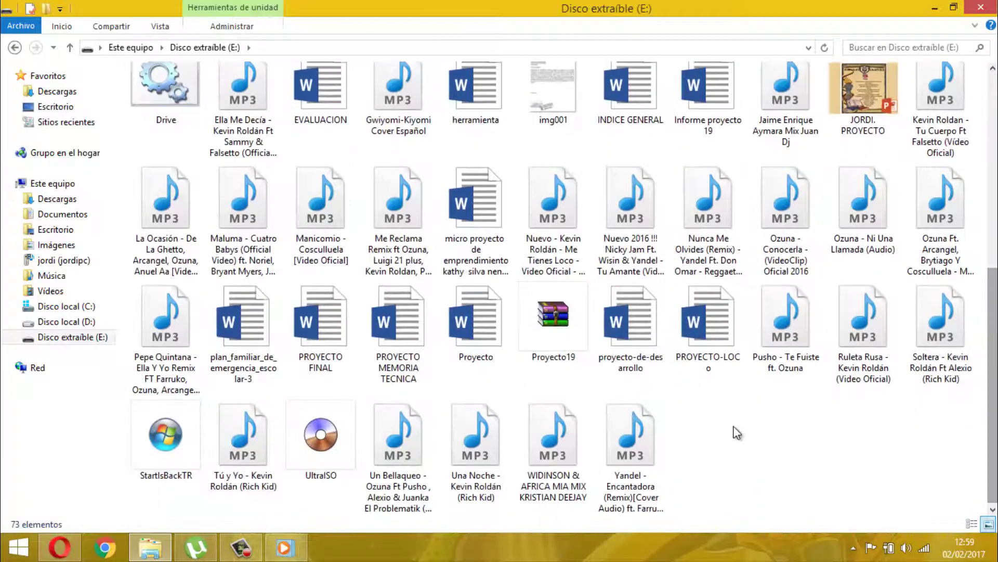
{"action": "right_click", "coordinate": [733, 424]}
{"action": "left_click", "coordinate": [781, 258]}
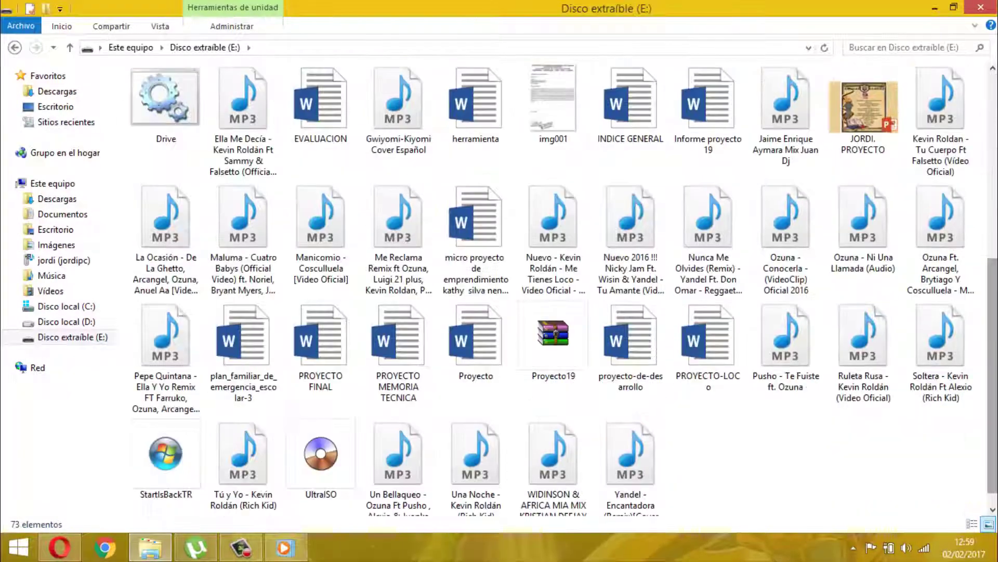
{"action": "scroll", "coordinate": [564, 288], "scroll_direction": "up", "scroll_amount": 5}
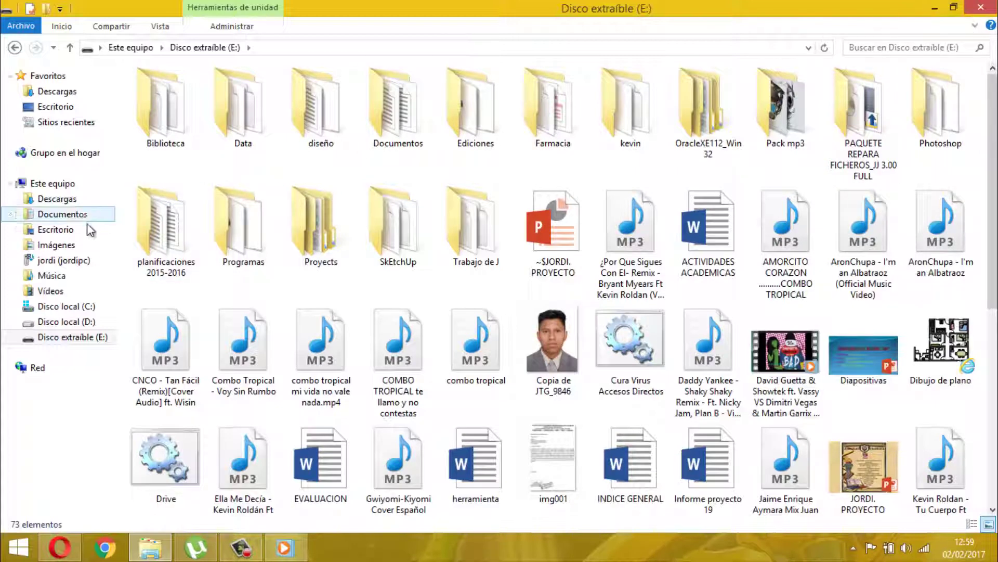
Go back to Este equipo and open the ICON suscribete image from the Imágenes folder.
{"action": "left_click", "coordinate": [53, 183]}
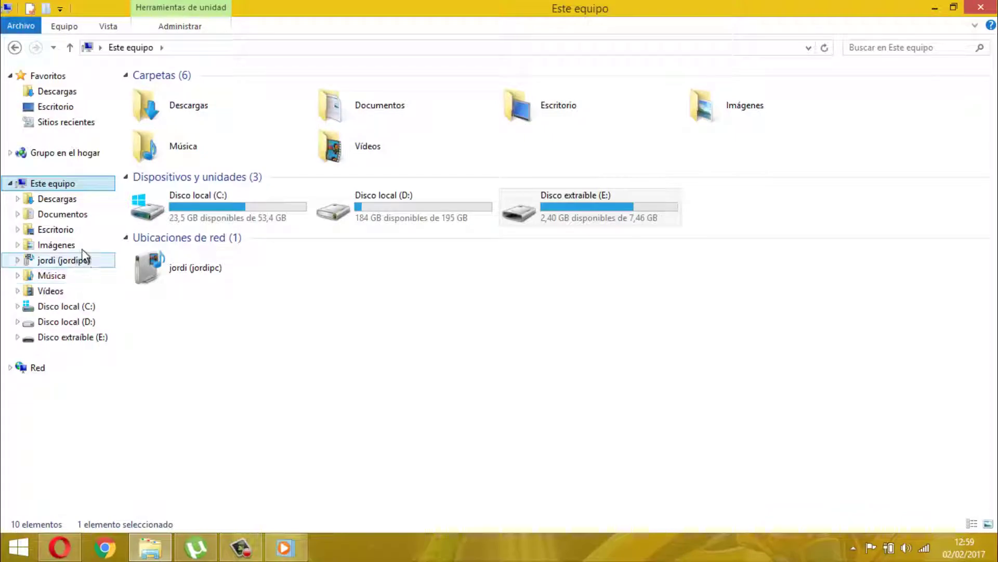
{"action": "scroll", "coordinate": [853, 228], "scroll_direction": "down", "scroll_amount": 5}
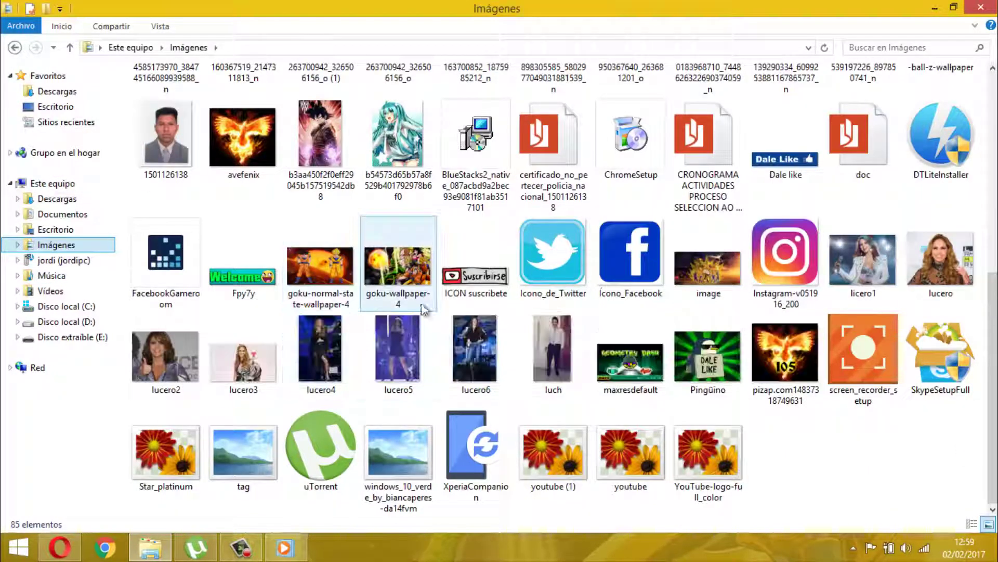
{"action": "double_click", "coordinate": [473, 277]}
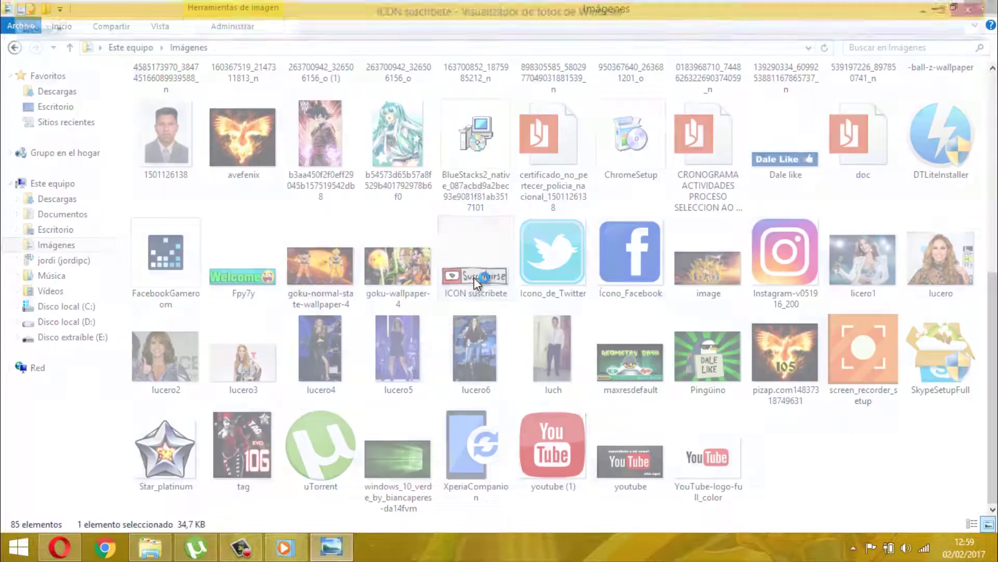